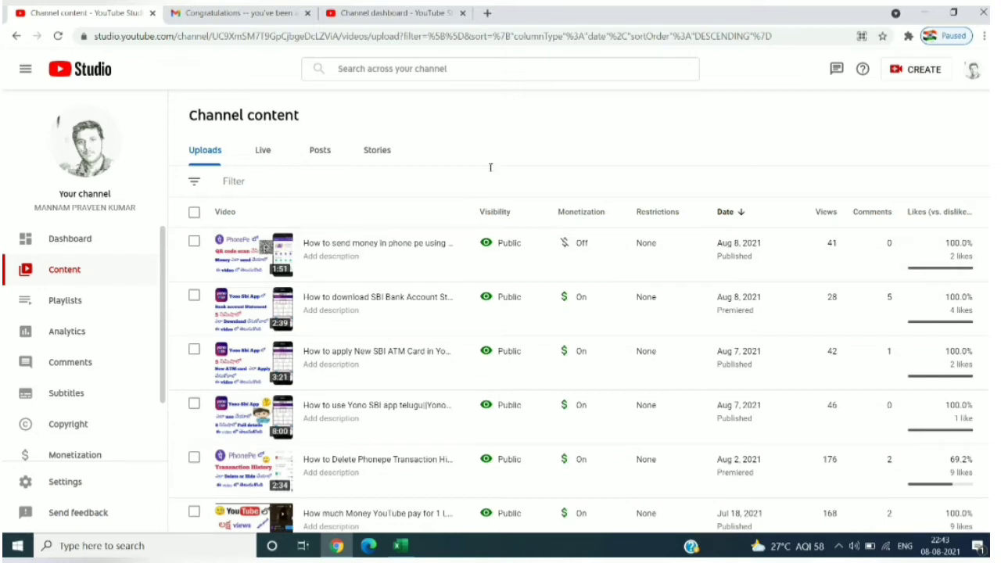
# Switch to Gmail and read the subject and opening paragraph of the YouTube Partner Program approval email.
pyautogui.click(177, 11)
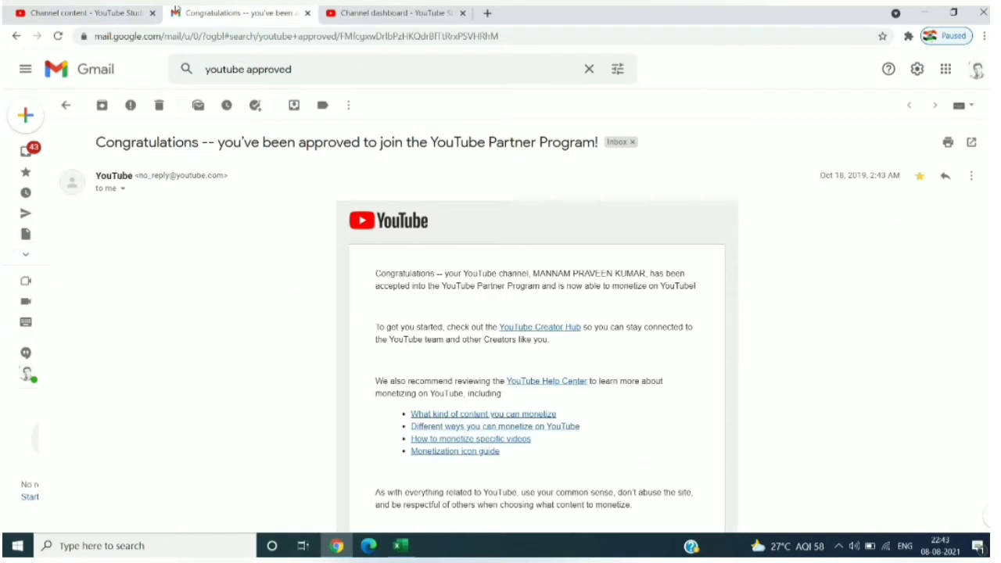
pyautogui.tripleClick(345, 148)
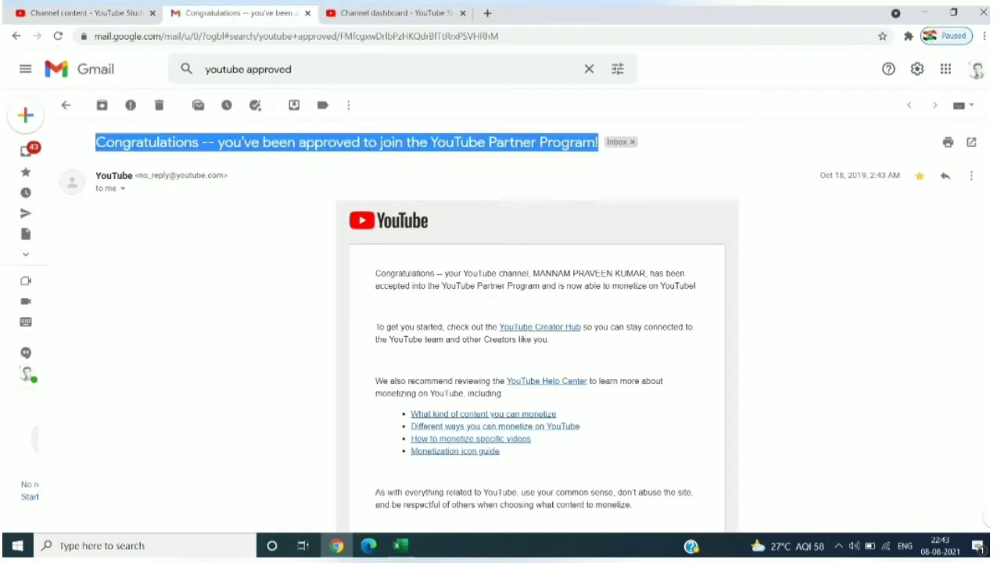
pyautogui.click(299, 143)
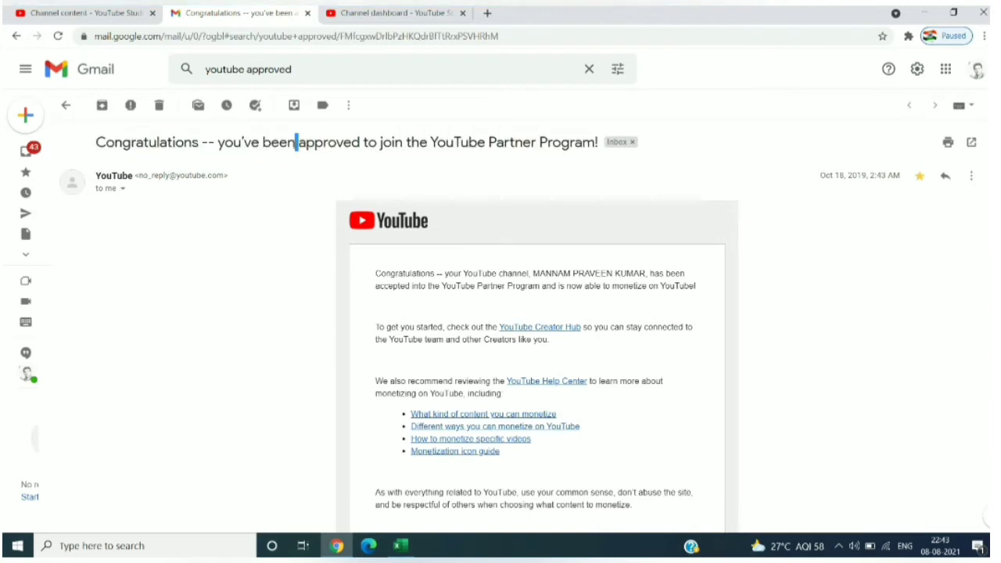
pyautogui.tripleClick(299, 143)
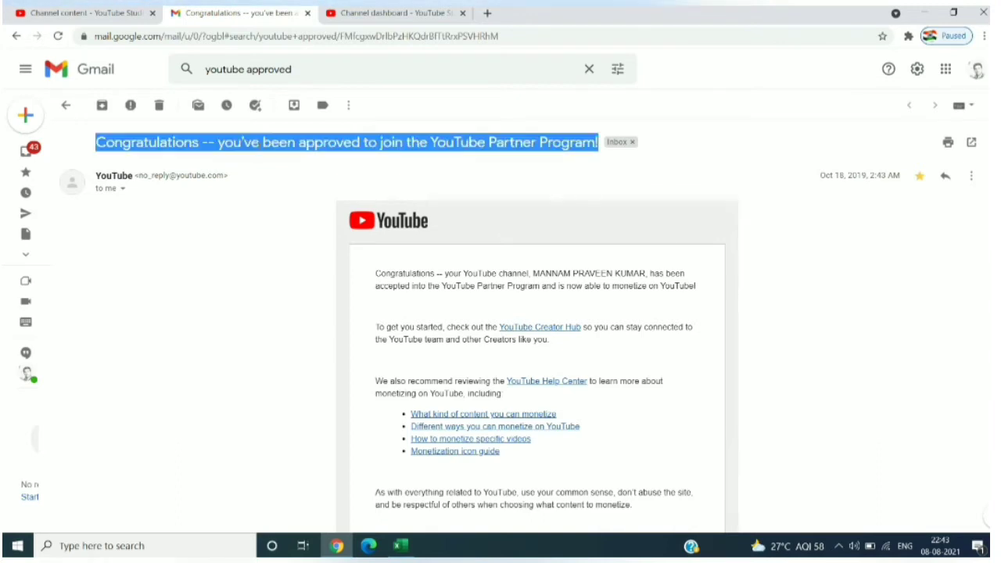
pyautogui.click(569, 190)
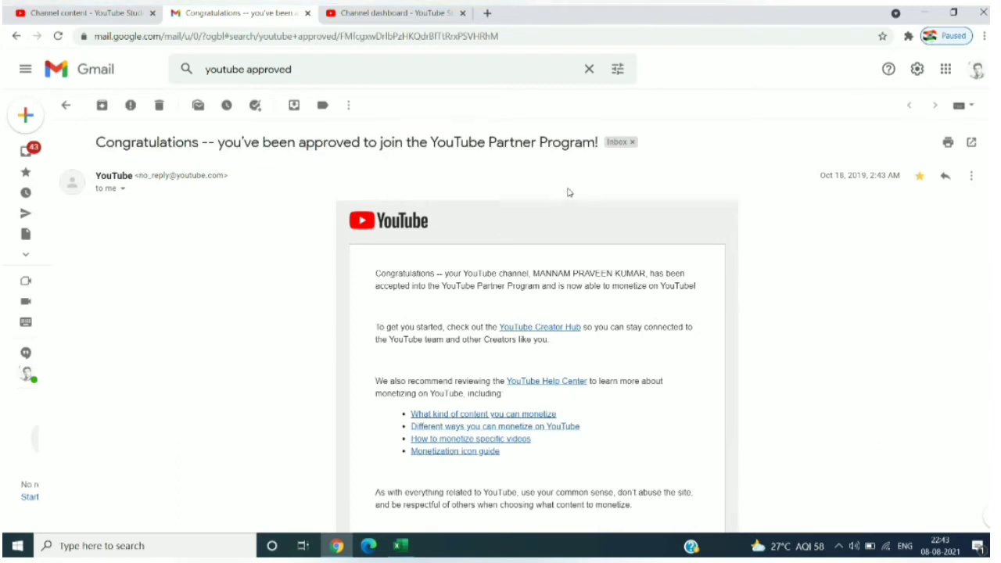
pyautogui.doubleClick(545, 144)
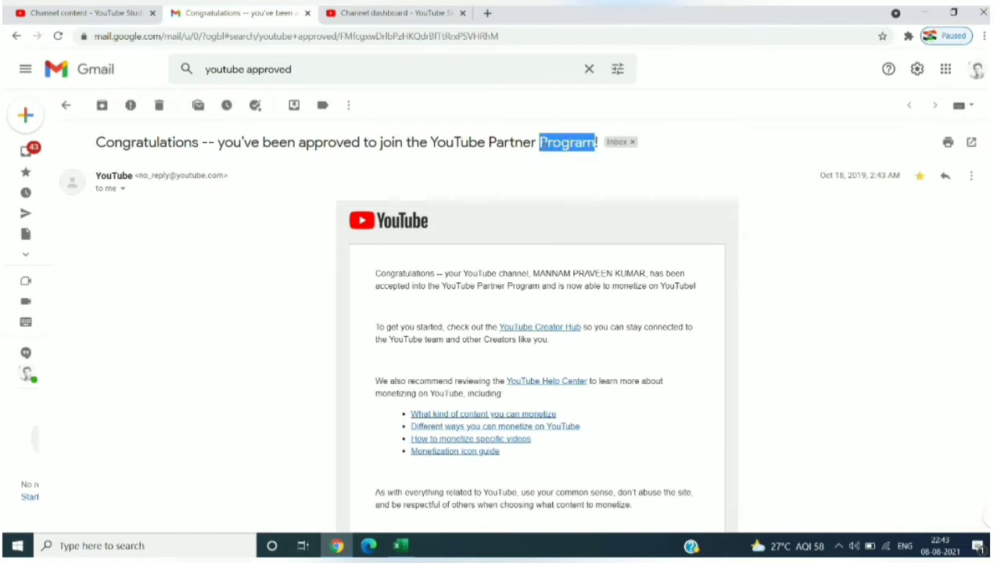
pyautogui.tripleClick(471, 145)
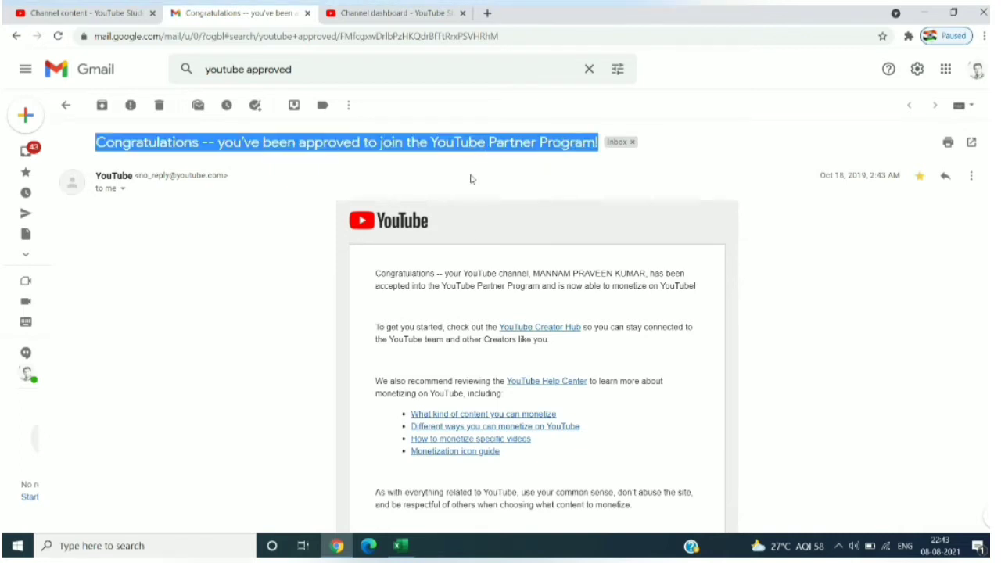
pyautogui.tripleClick(499, 275)
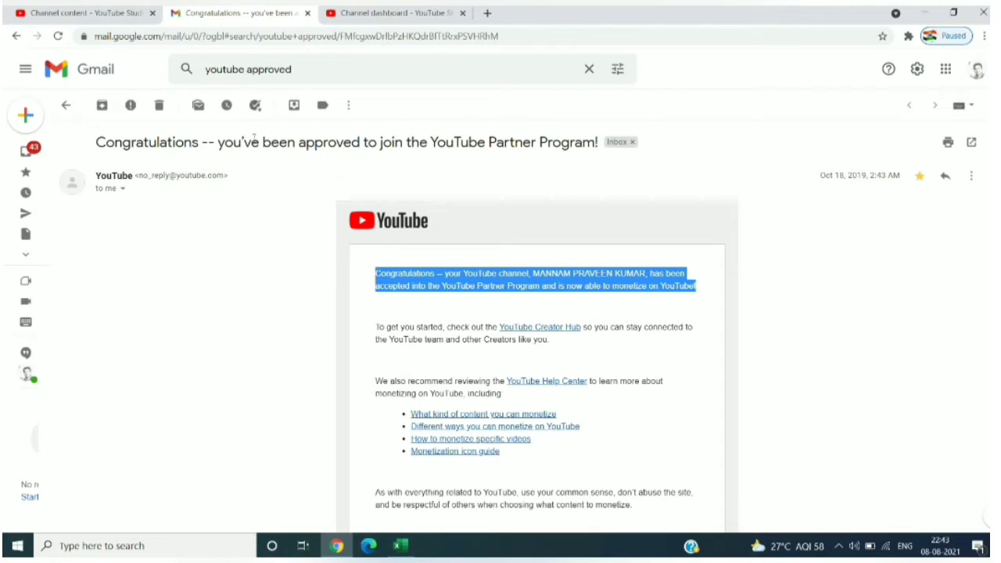
# Return to YouTube Studio and check the monetization status of the uploads in the channel content list.
pyautogui.click(73, 9)
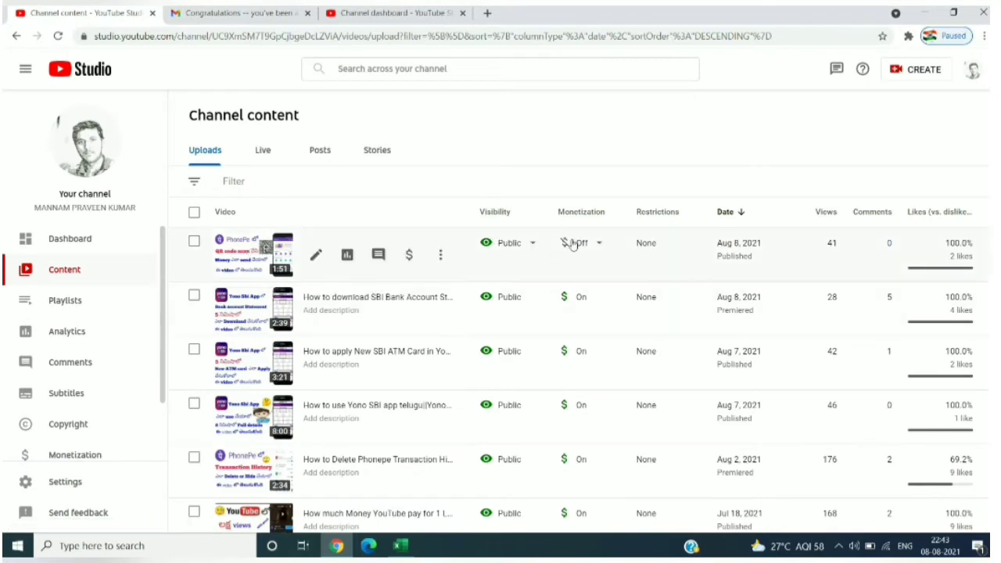
pyautogui.moveTo(580, 244)
pyautogui.moveTo(580, 212)
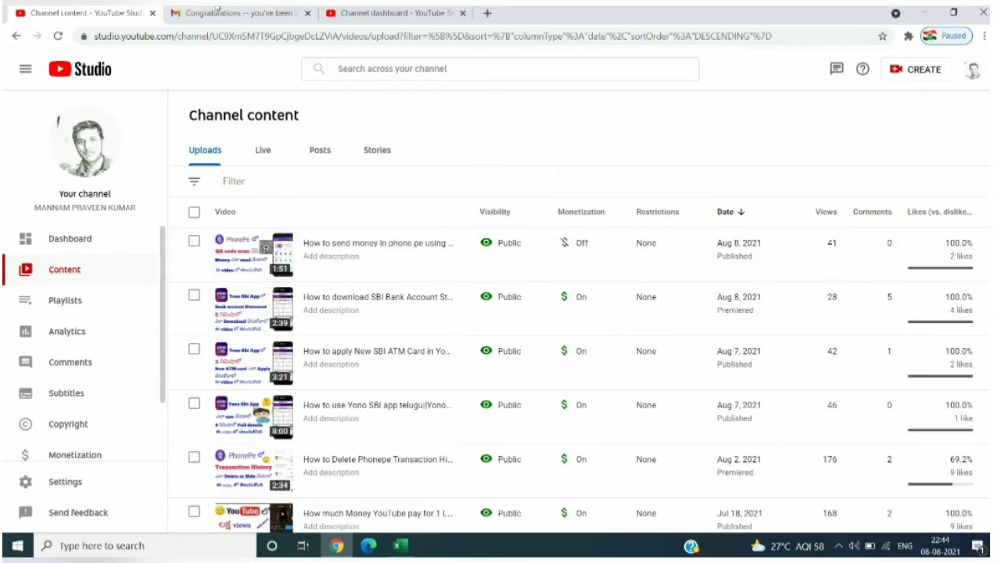
pyautogui.click(191, 11)
pyautogui.click(86, 12)
pyautogui.scroll(-2, 394, 248)
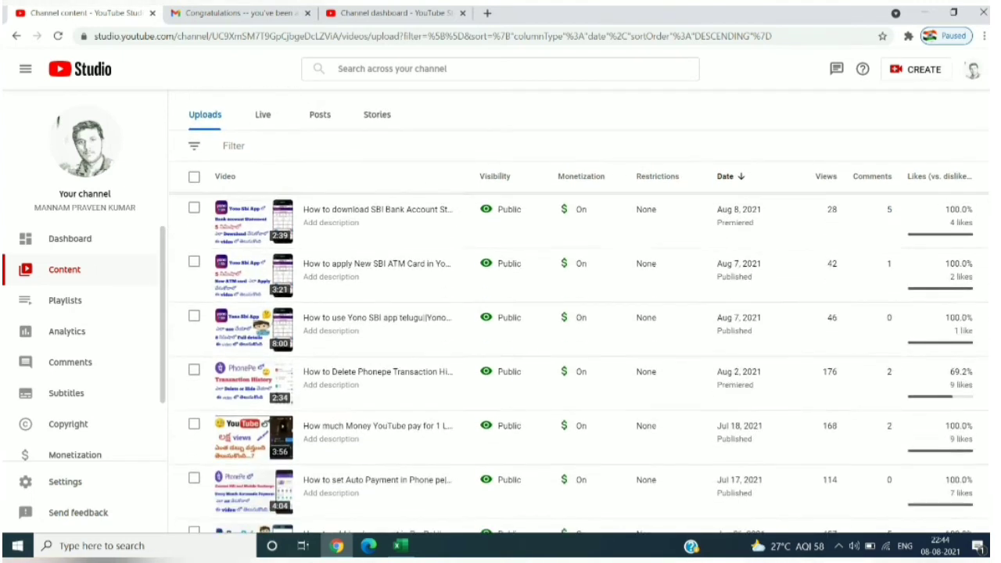
pyautogui.scroll(2, 393, 248)
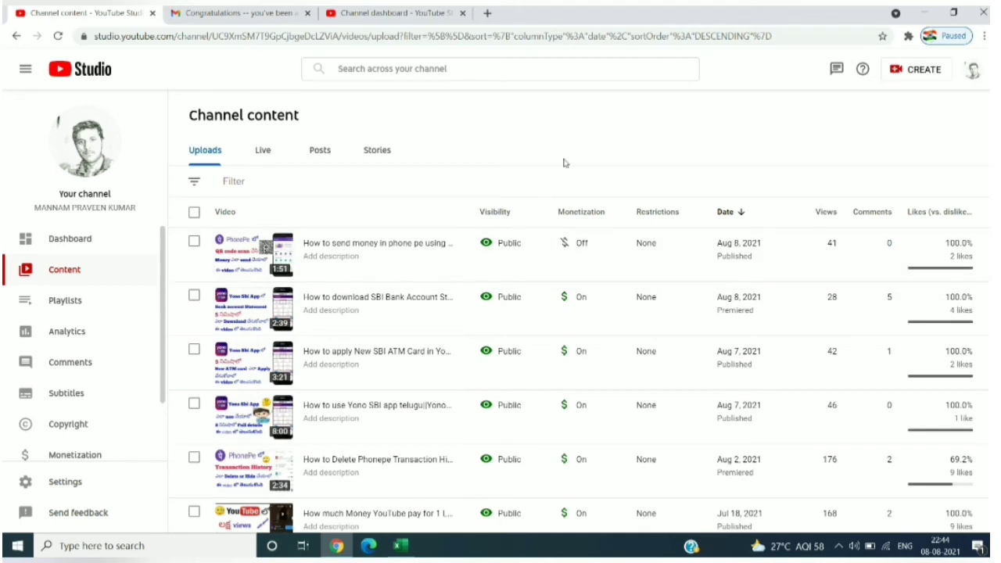
# Examine the studio.youtube.com address of the channel content page and look at the channel dashboard.
pyautogui.click(138, 42)
pyautogui.doubleClick(138, 42)
pyautogui.click(138, 42)
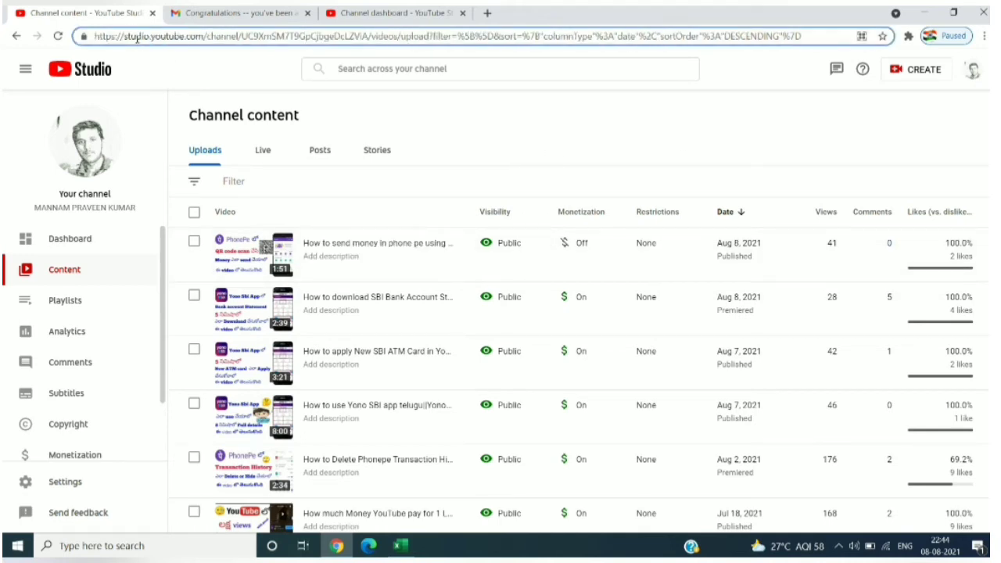
pyautogui.hotkey('shift', 'Home')
pyautogui.doubleClick(364, 38)
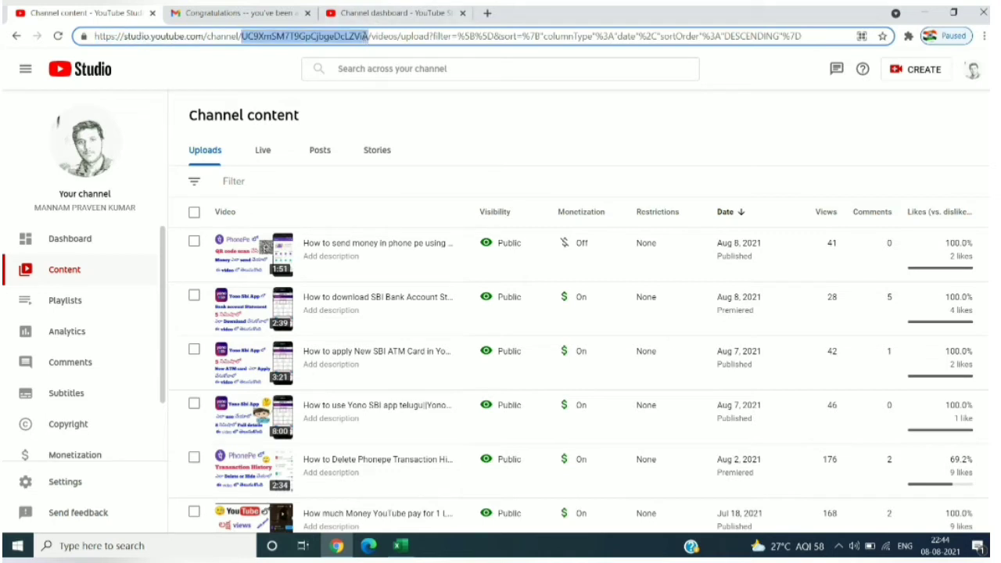
pyautogui.click(154, 39)
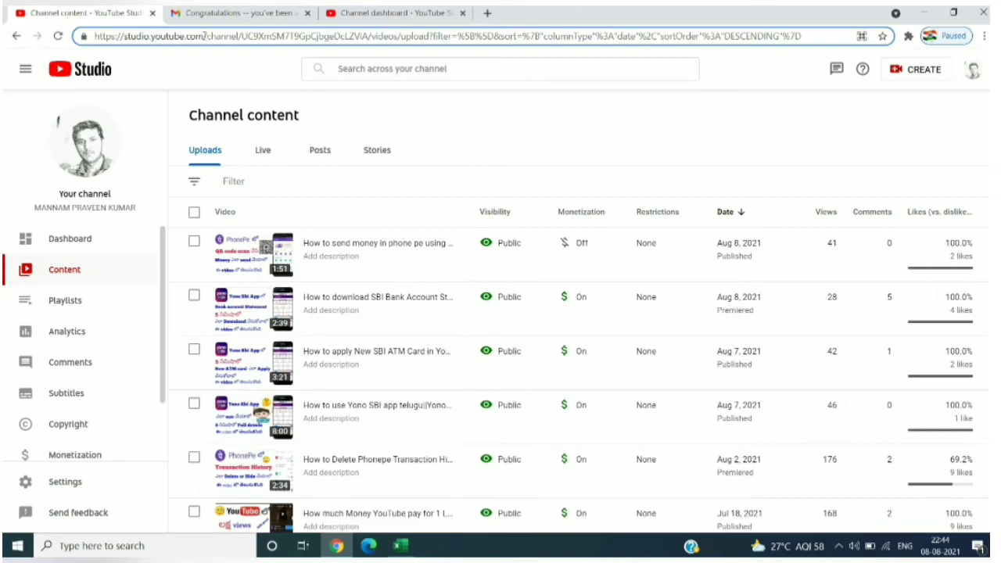
pyautogui.moveTo(205, 38); pyautogui.dragTo(93, 36)
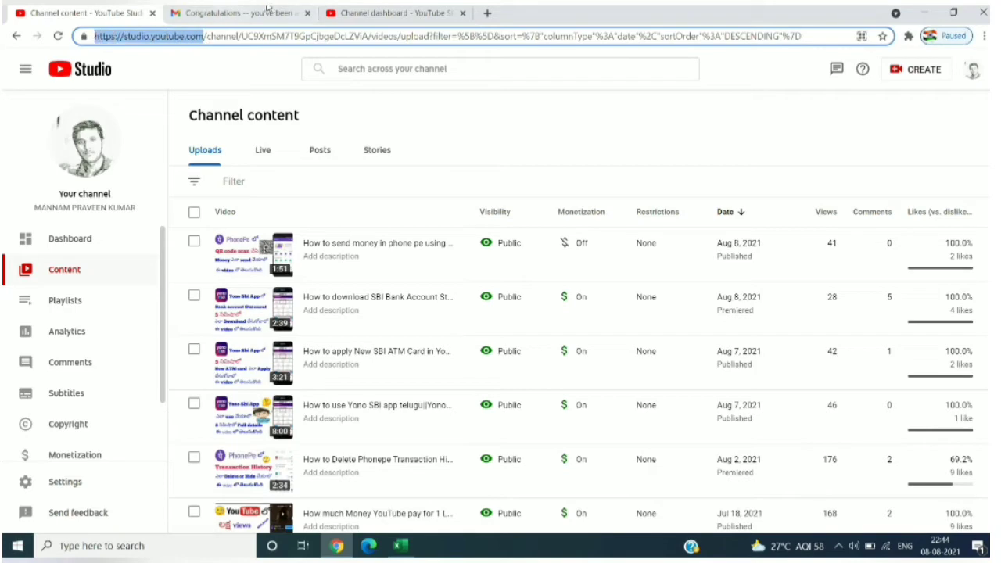
pyautogui.click(410, 13)
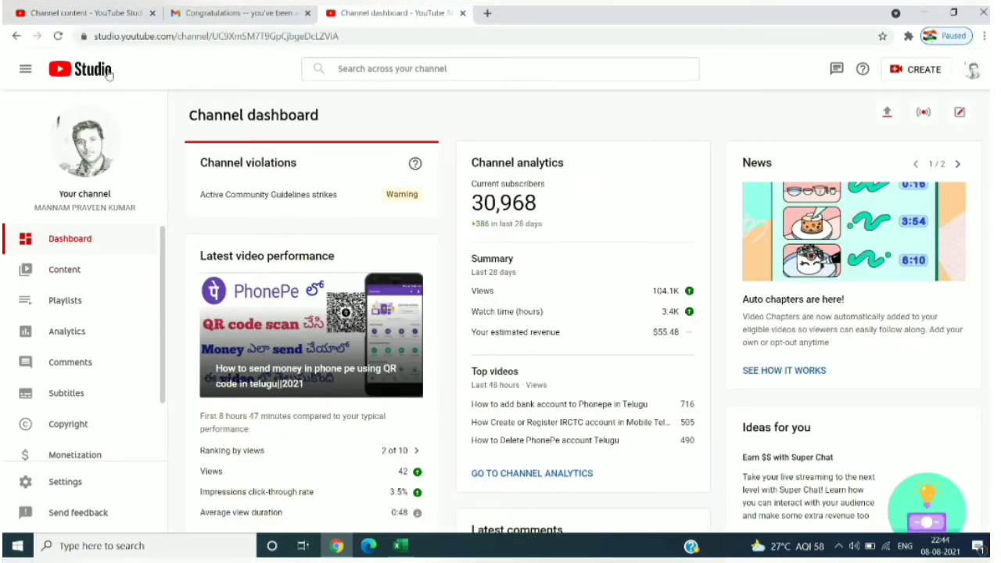
pyautogui.click(81, 13)
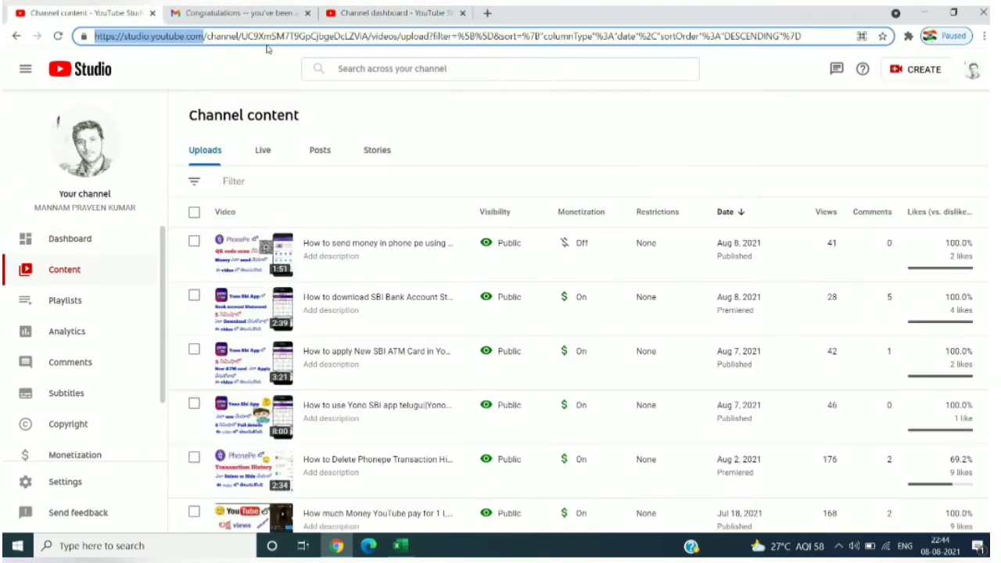
pyautogui.click(240, 62)
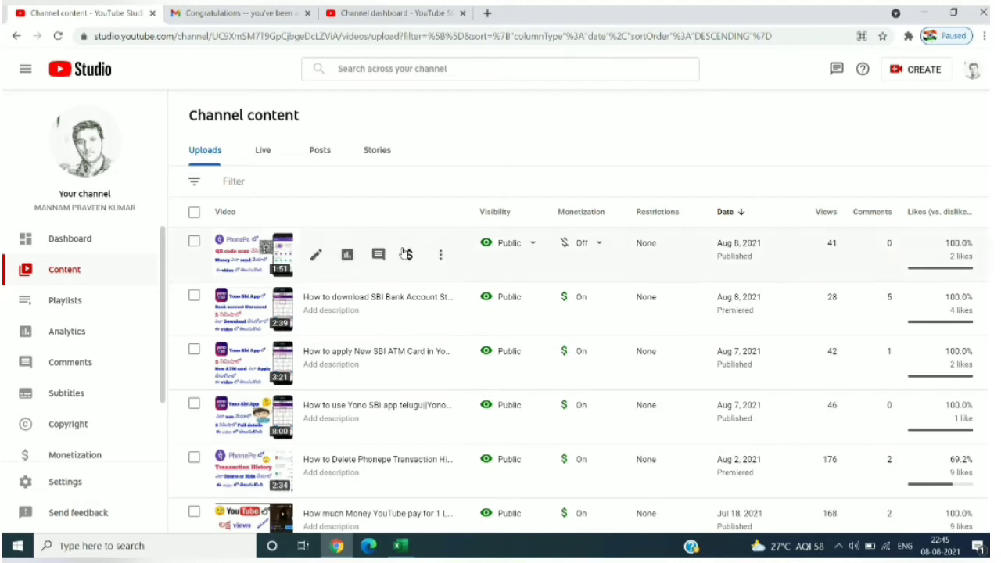
# Turn on monetization for the PhonePe QR code video, submitting its content rating as "None of the above".
pyautogui.moveTo(600, 238)
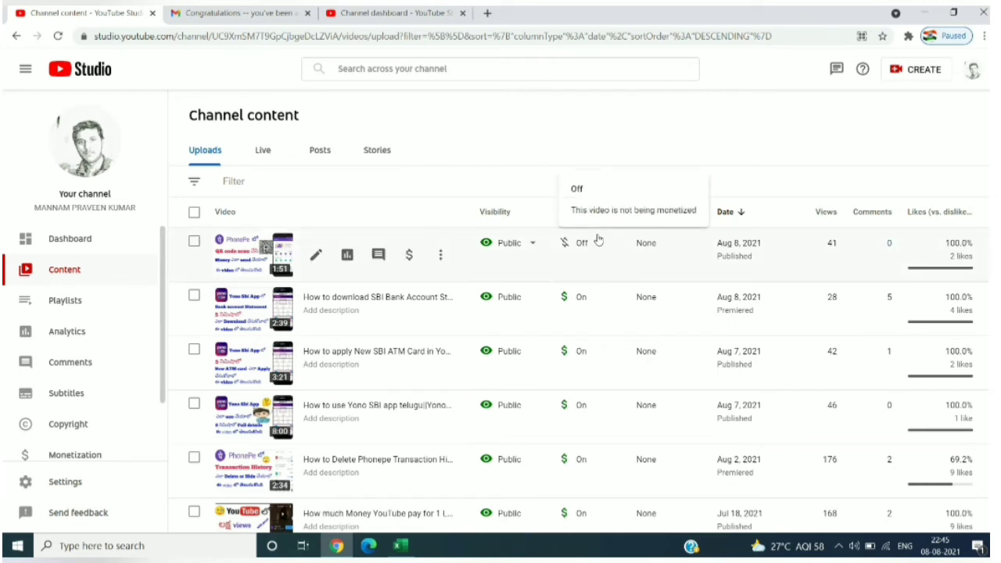
pyautogui.moveTo(614, 211)
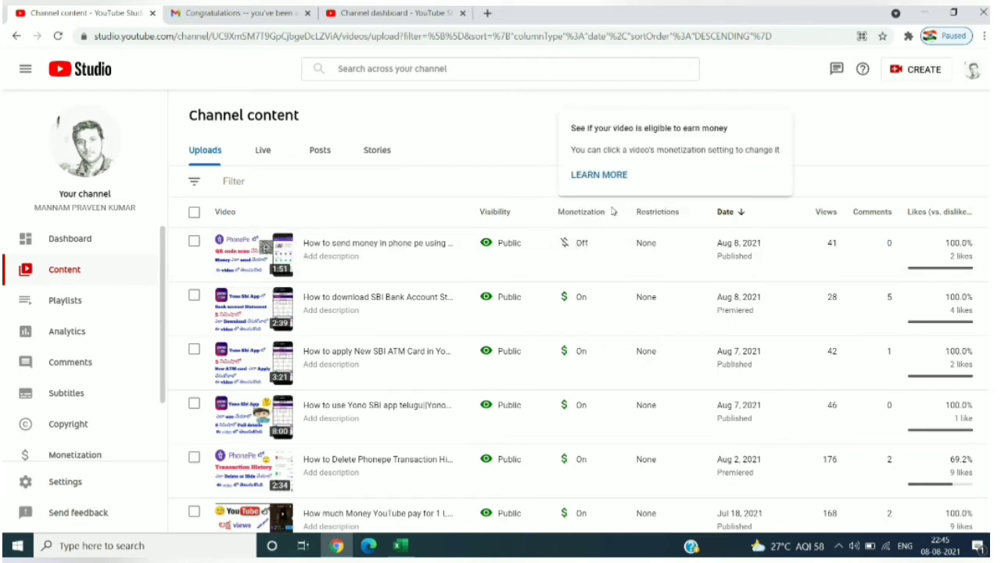
pyautogui.click(592, 245)
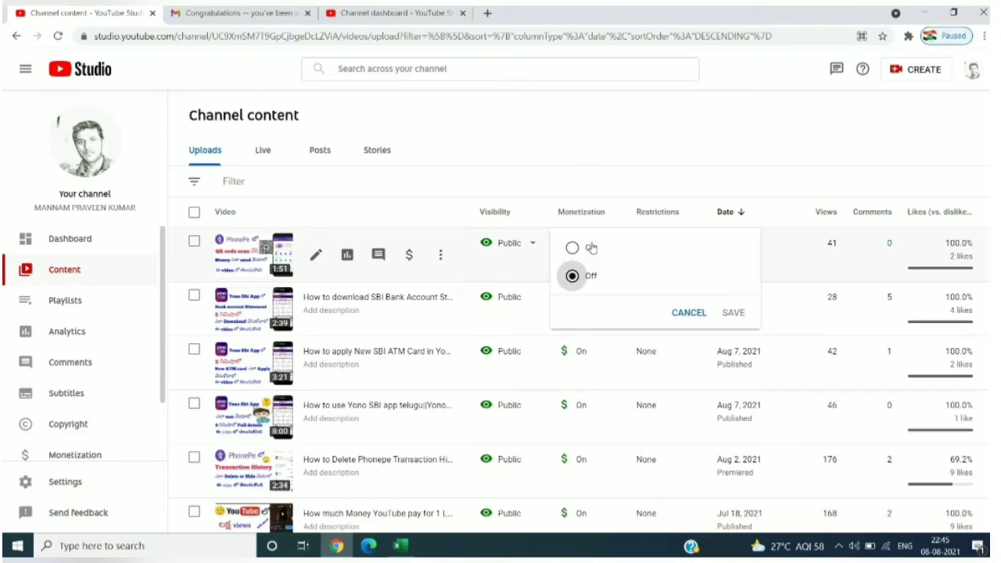
pyautogui.click(591, 248)
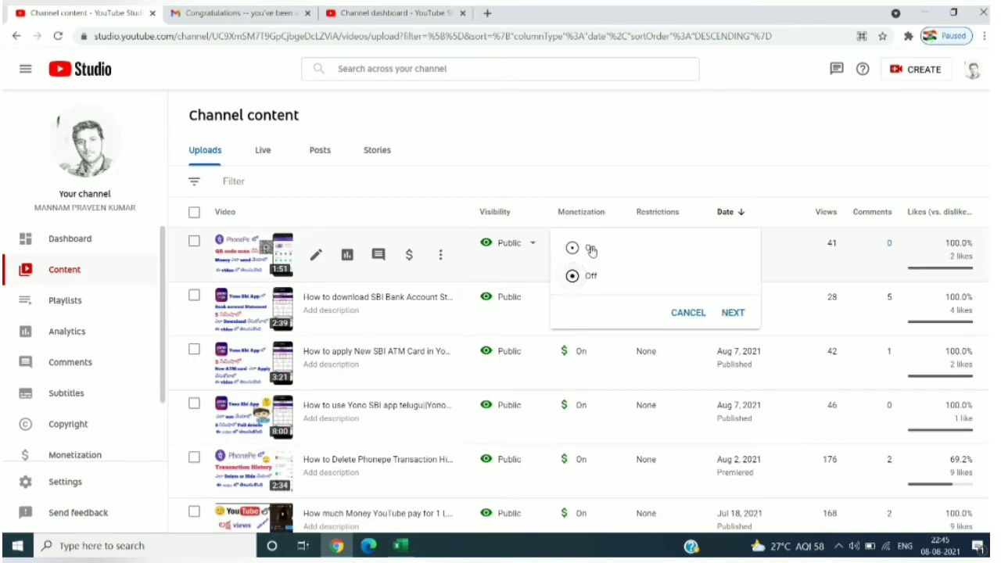
pyautogui.click(732, 313)
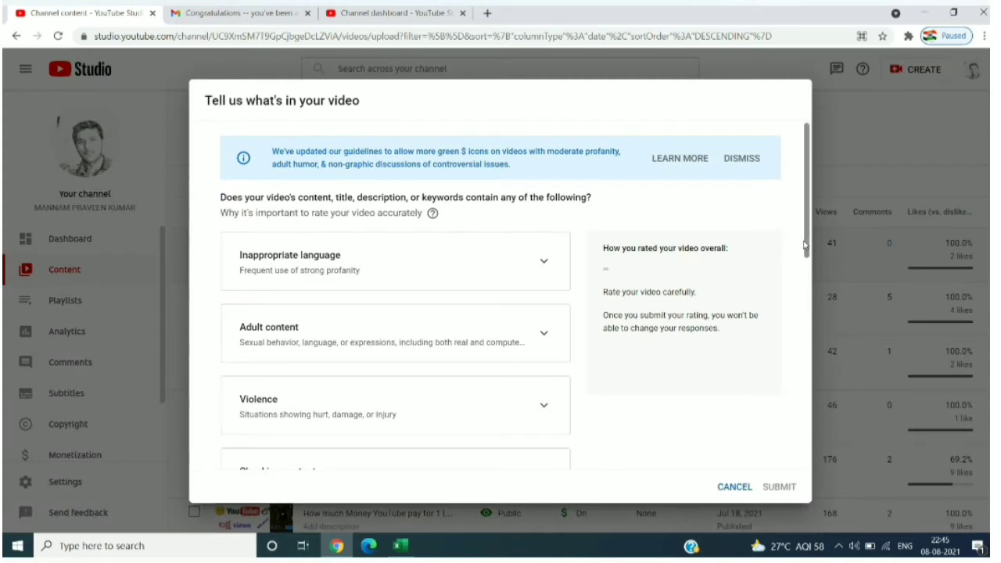
pyautogui.moveTo(805, 245); pyautogui.dragTo(801, 518)
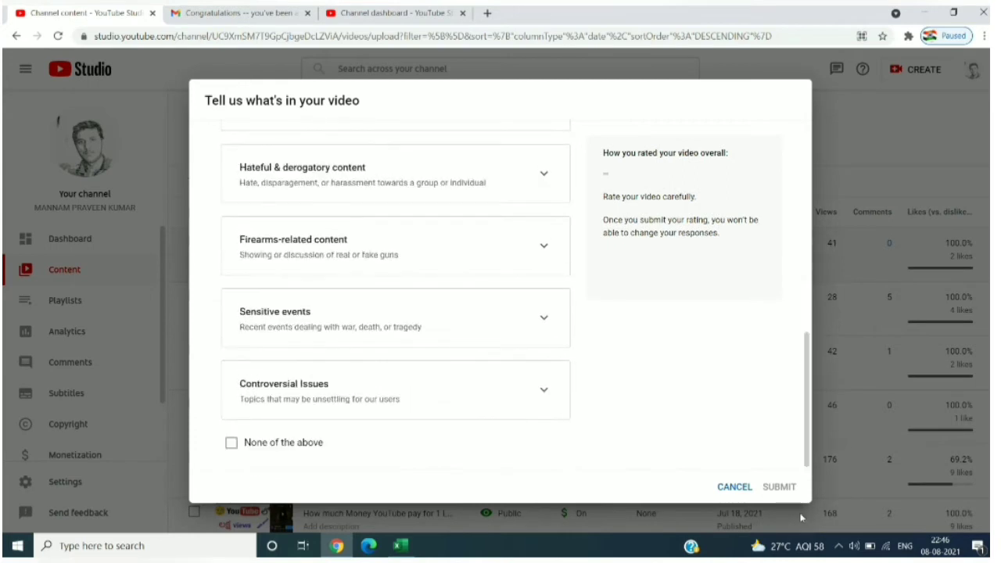
pyautogui.click(230, 443)
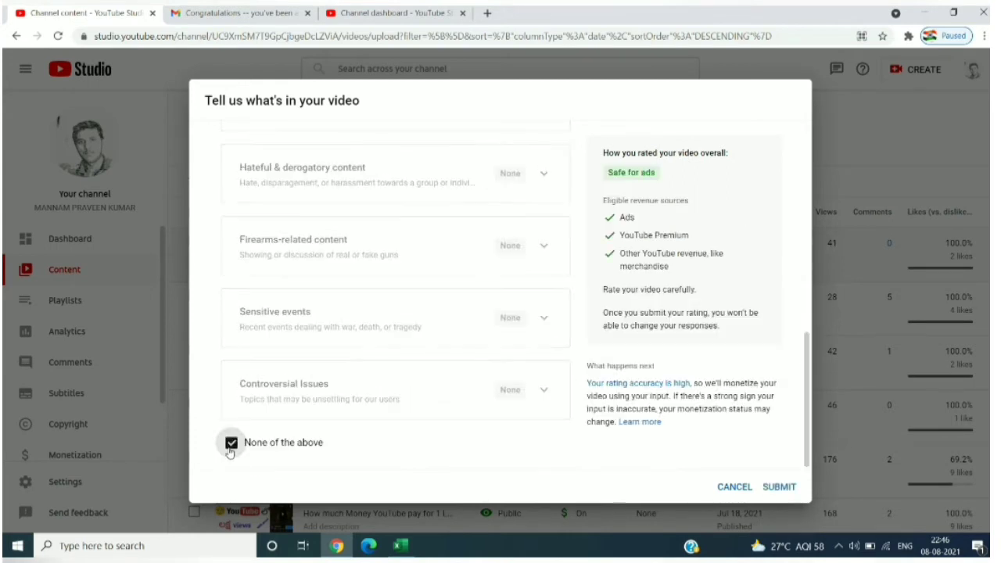
pyautogui.click(786, 487)
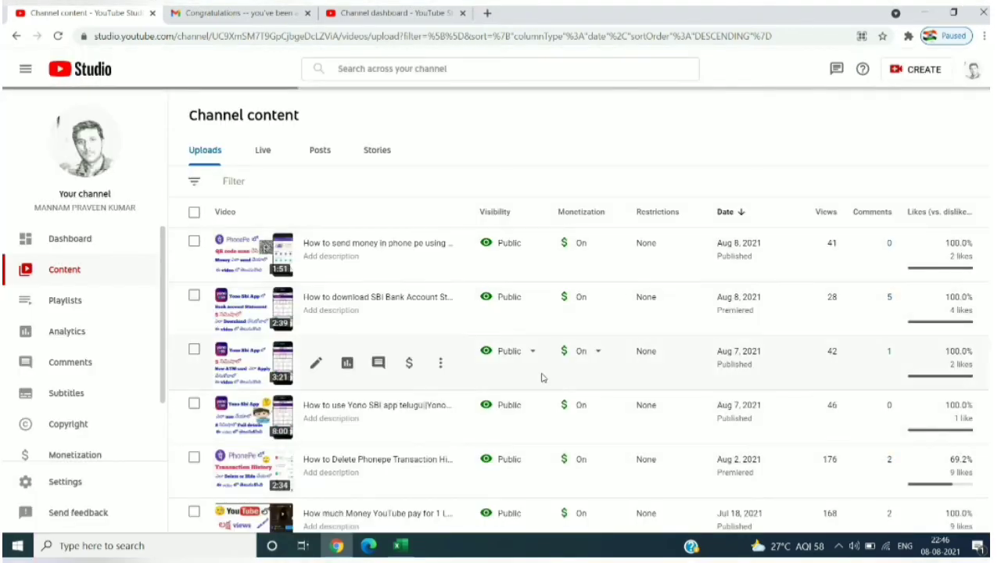
# Set the PhonePe QR code video's monetization to Off in the content list and save it.
pyautogui.moveTo(564, 245)
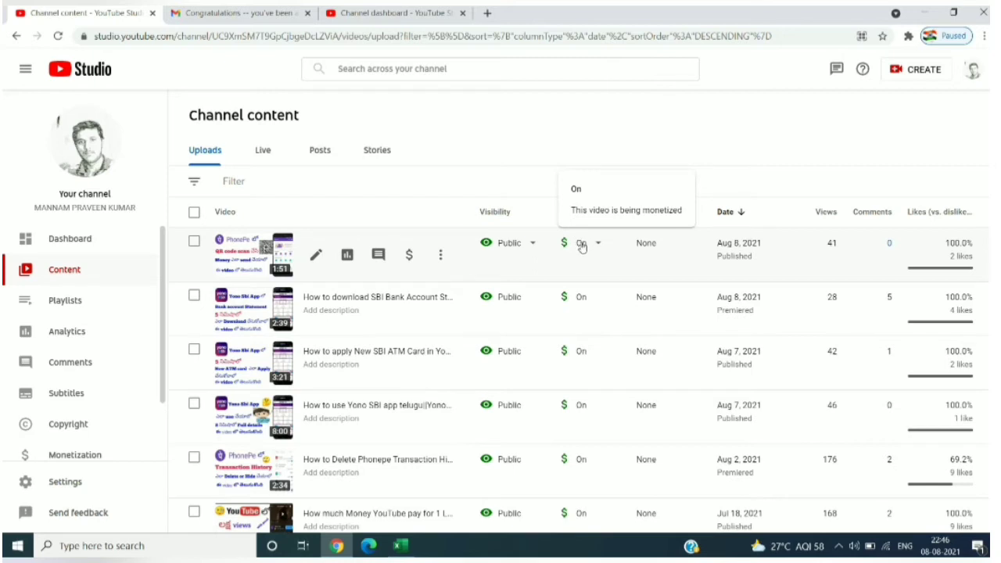
pyautogui.click(581, 247)
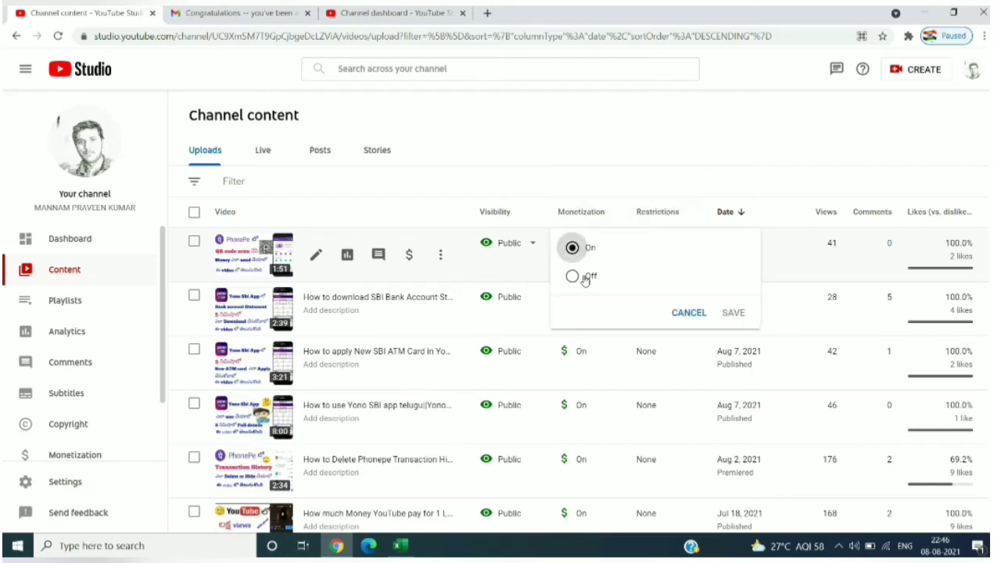
pyautogui.click(572, 277)
pyautogui.click(730, 312)
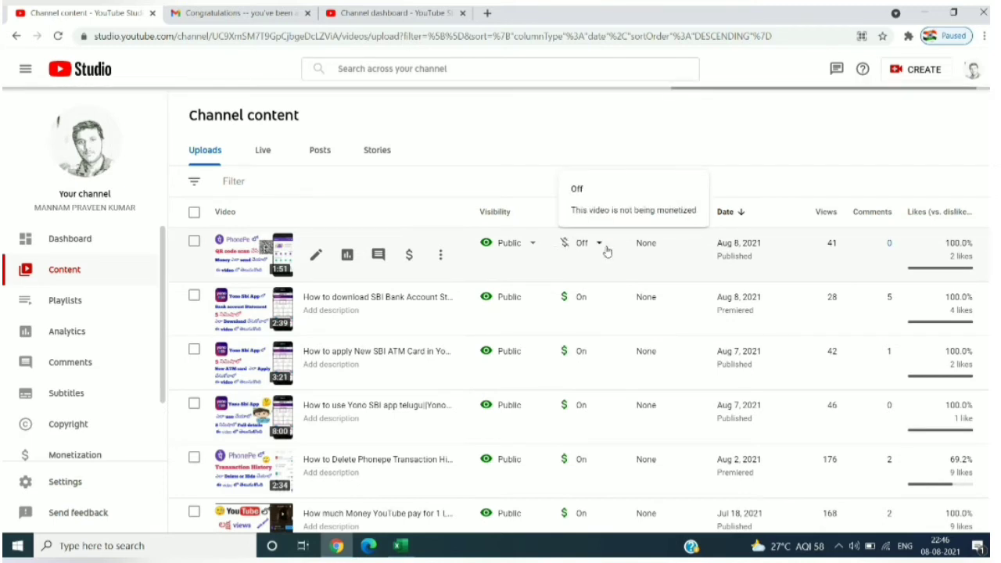
# Open the PhonePe QR code video's own monetization settings and set Monetization to On.
pyautogui.click(315, 258)
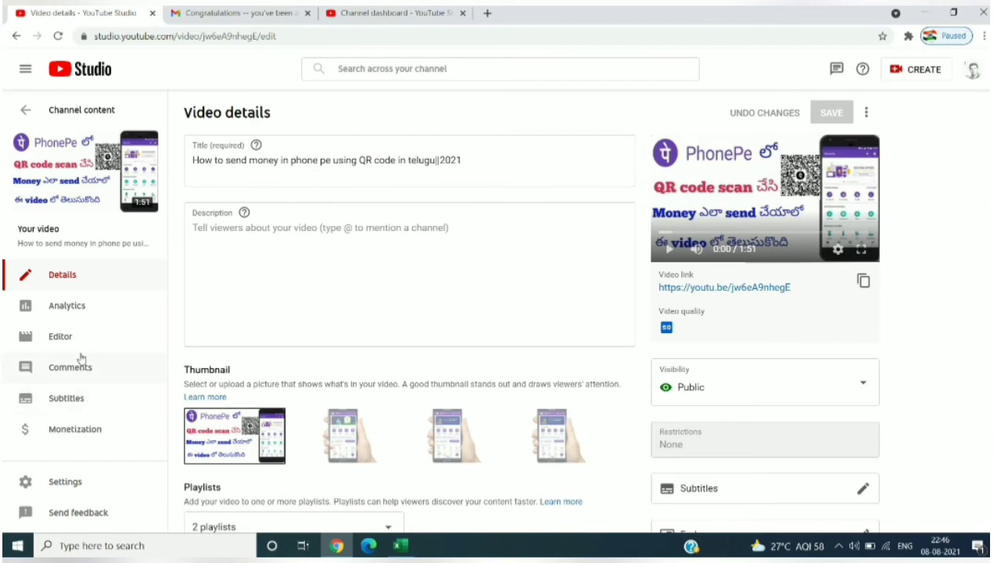
pyautogui.click(76, 430)
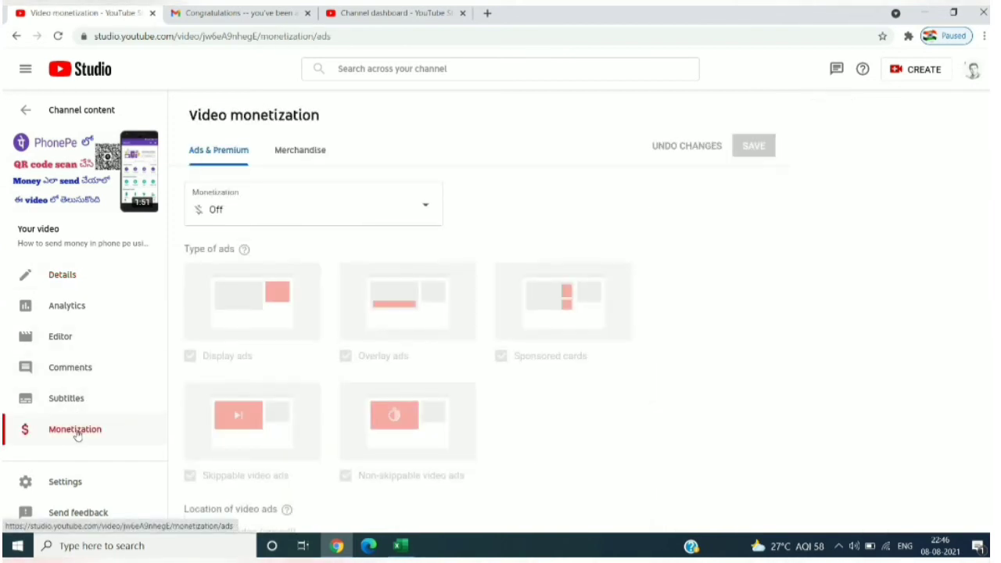
pyautogui.click(368, 213)
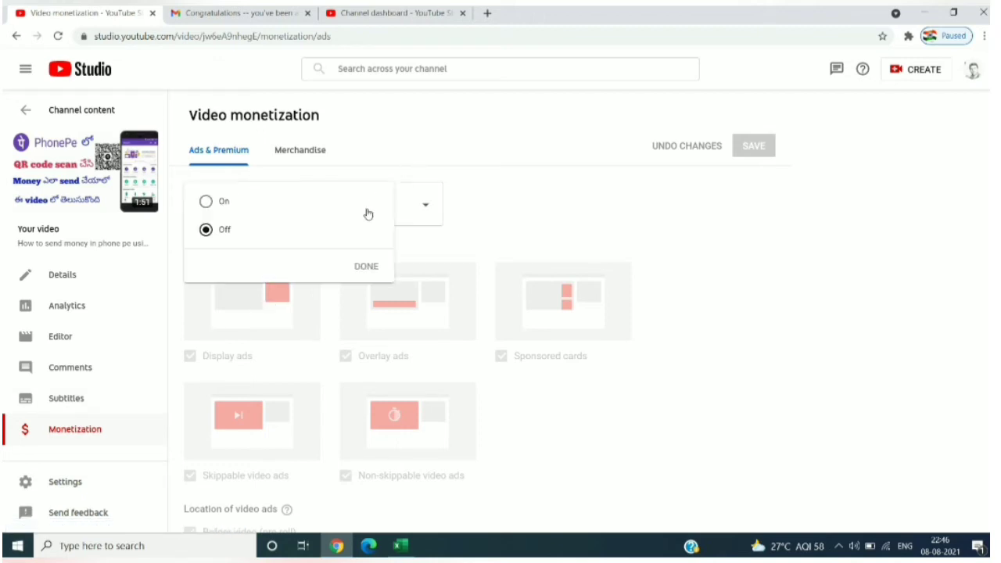
pyautogui.click(224, 203)
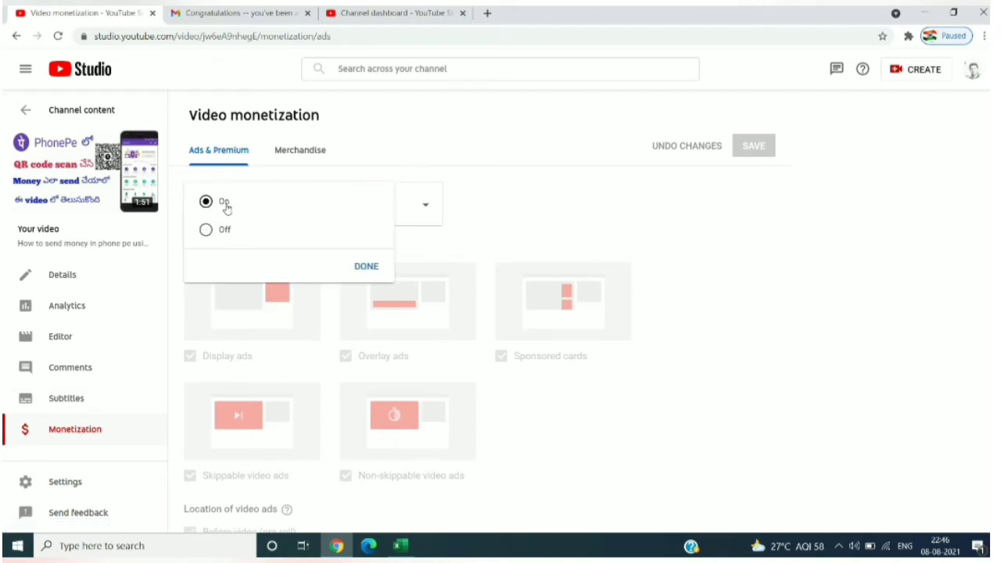
pyautogui.click(360, 267)
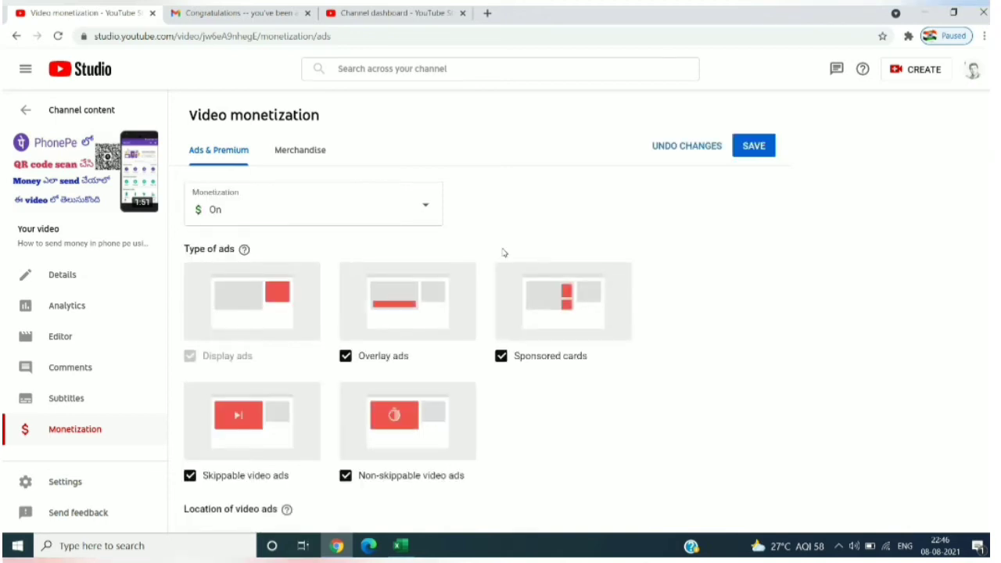
# Examine the ad types offered for the PhonePe QR code video, from display ads to non-skippable video ads, and the location of video ads.
pyautogui.scroll(-1, 485, 313)
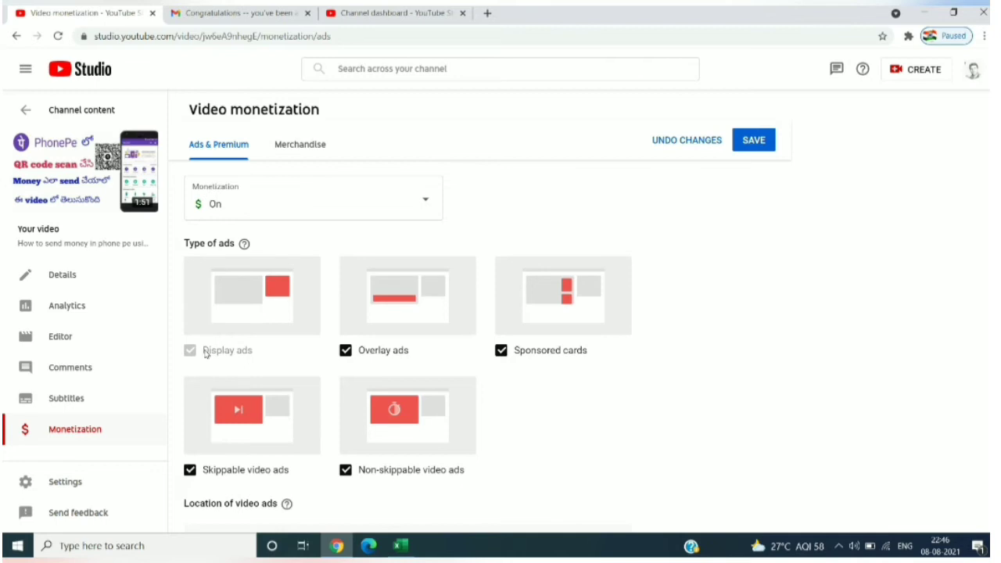
pyautogui.tripleClick(246, 361)
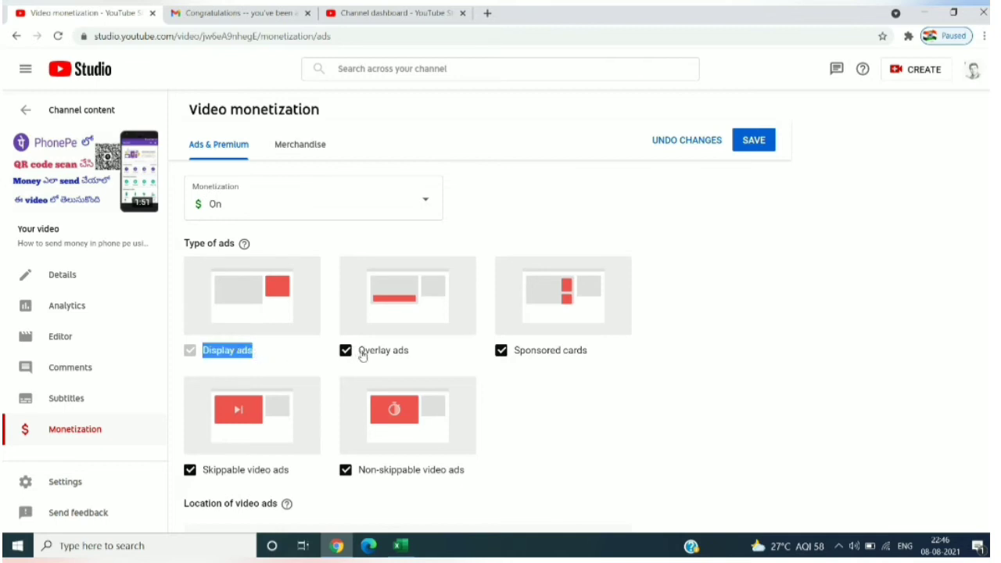
pyautogui.moveTo(358, 351); pyautogui.dragTo(403, 361)
pyautogui.click(434, 360)
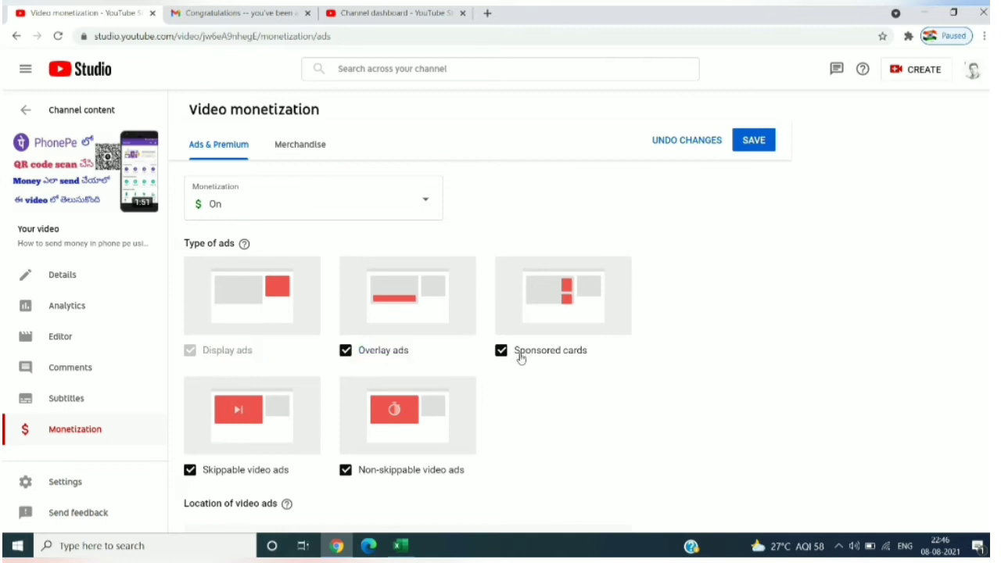
pyautogui.click(521, 357)
pyautogui.click(587, 364)
pyautogui.moveTo(202, 471); pyautogui.dragTo(299, 467)
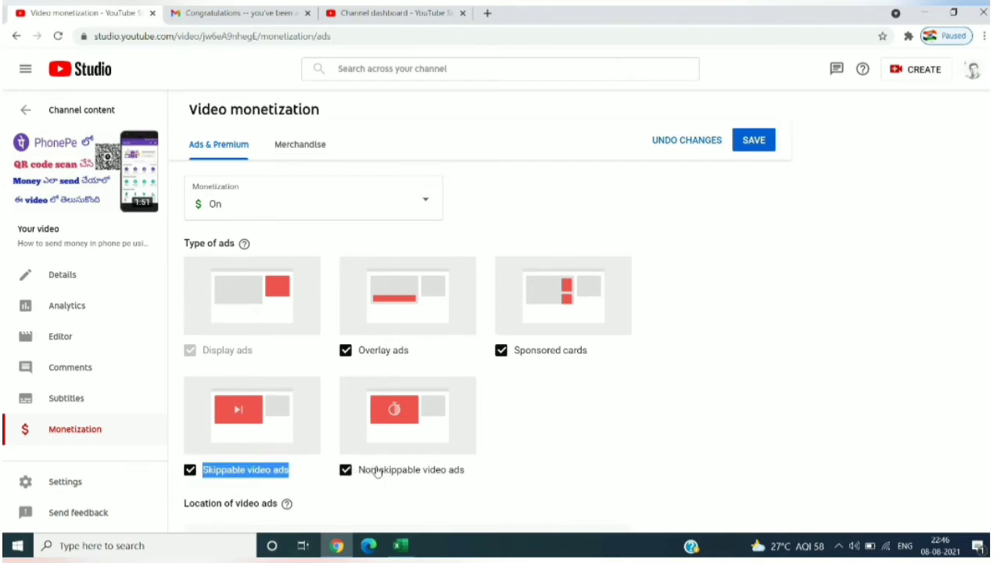
pyautogui.moveTo(379, 471); pyautogui.dragTo(479, 481)
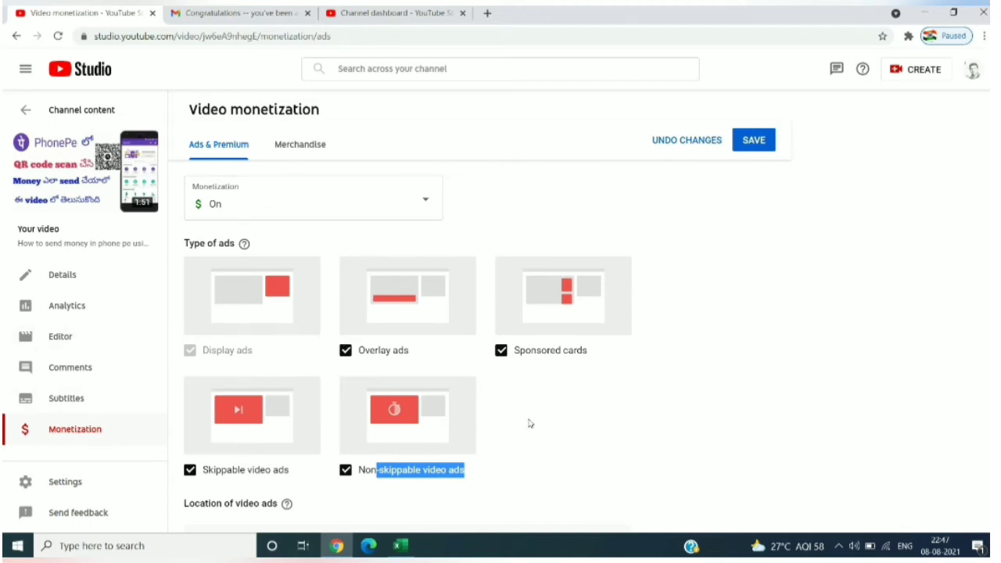
pyautogui.click(551, 425)
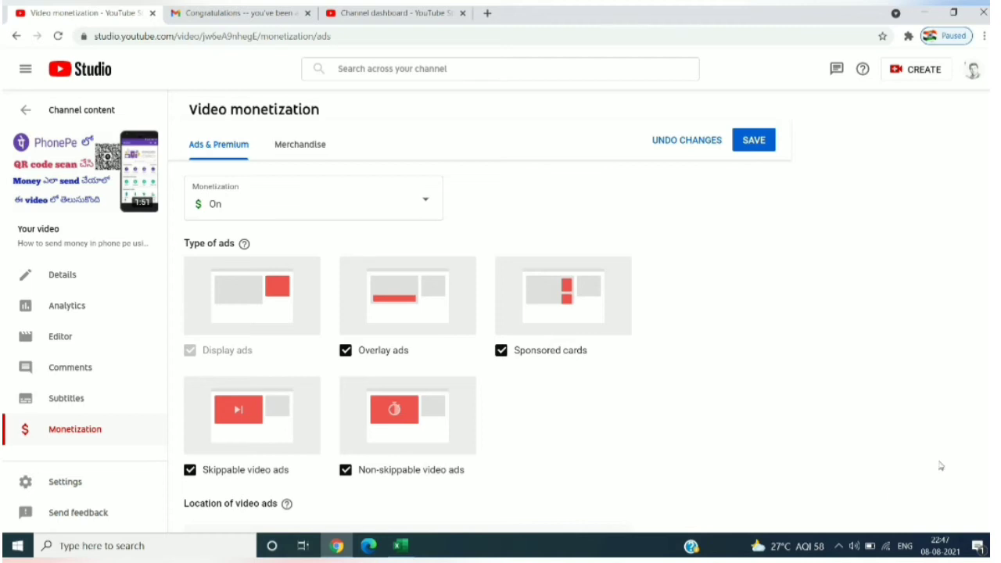
pyautogui.scroll(-3, 986, 524)
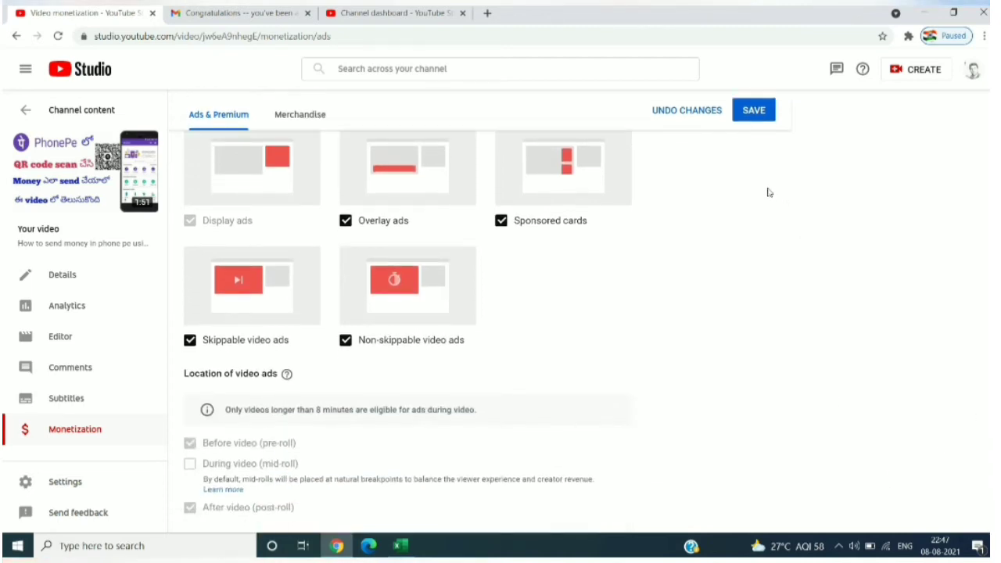
# Save the PhonePe QR code video's monetization settings and return to the channel's content list.
pyautogui.scroll(3, 963, 165)
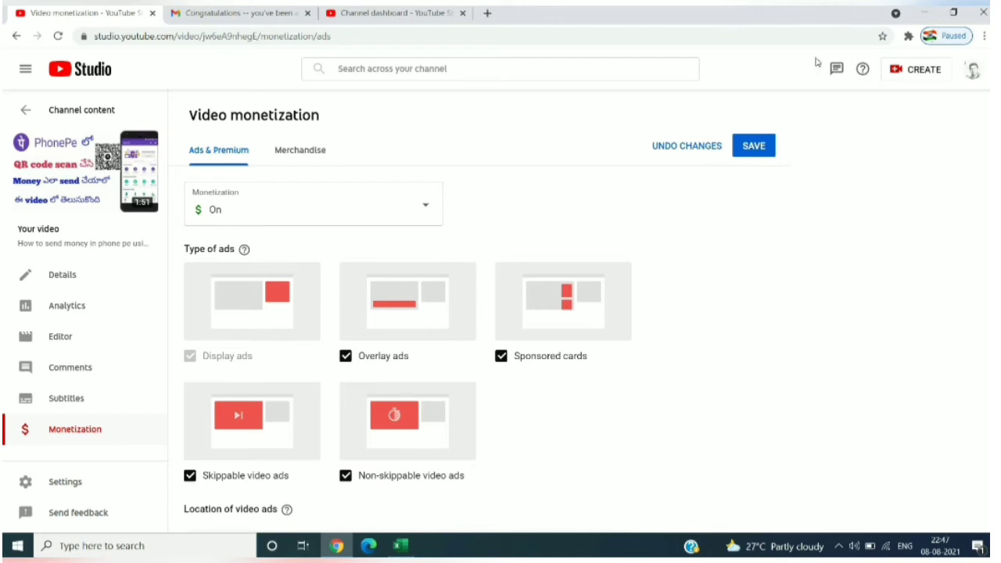
pyautogui.click(753, 144)
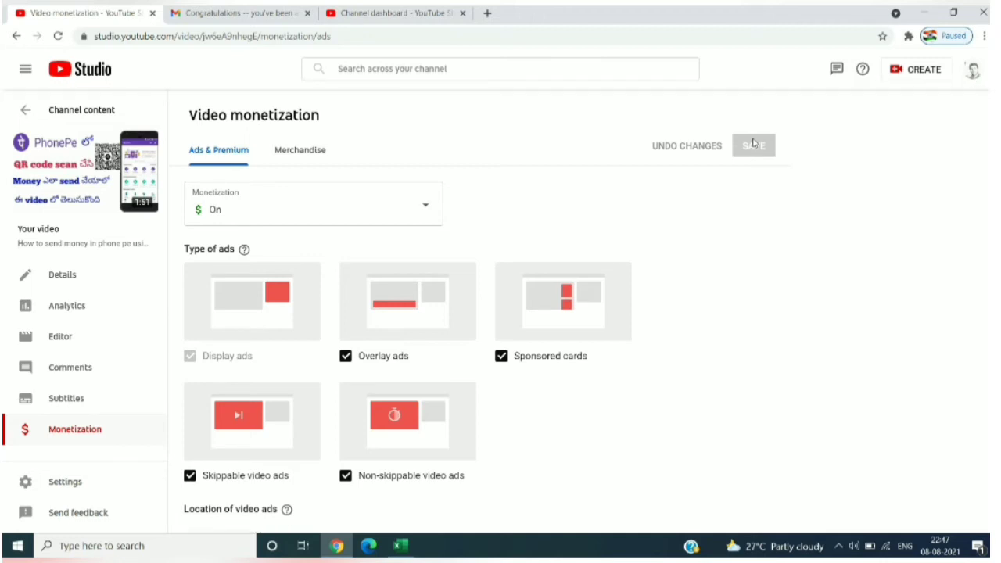
pyautogui.click(94, 70)
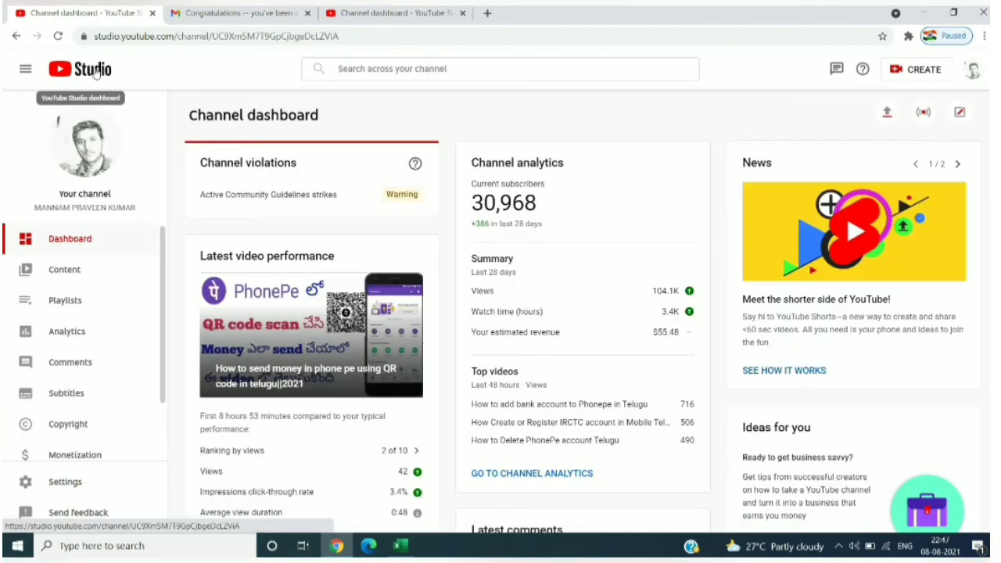
pyautogui.click(63, 268)
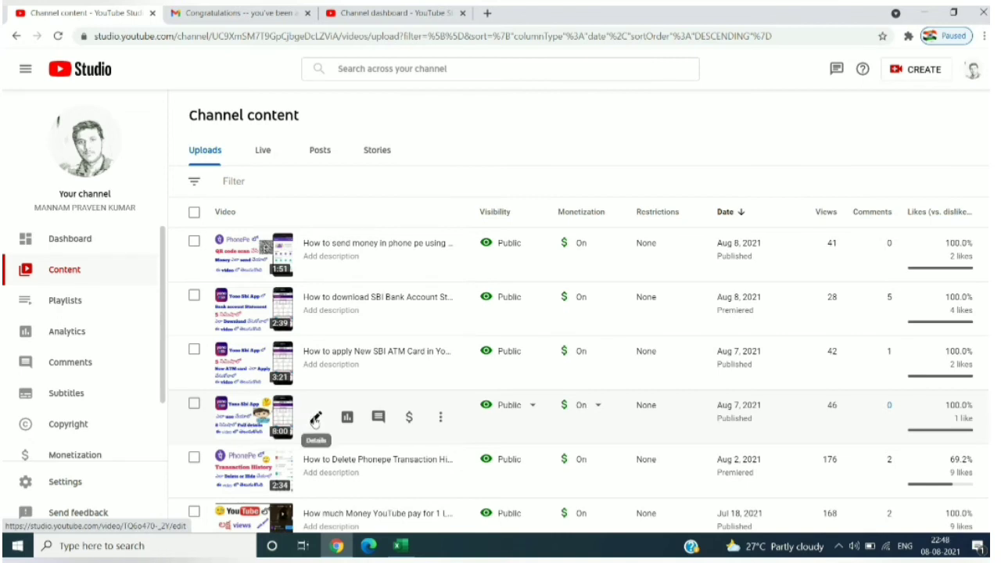
# Open the mid-roll ad breaks editor from the monetization settings of the 8-minute Yono SBI app tutorial video.
pyautogui.click(316, 420)
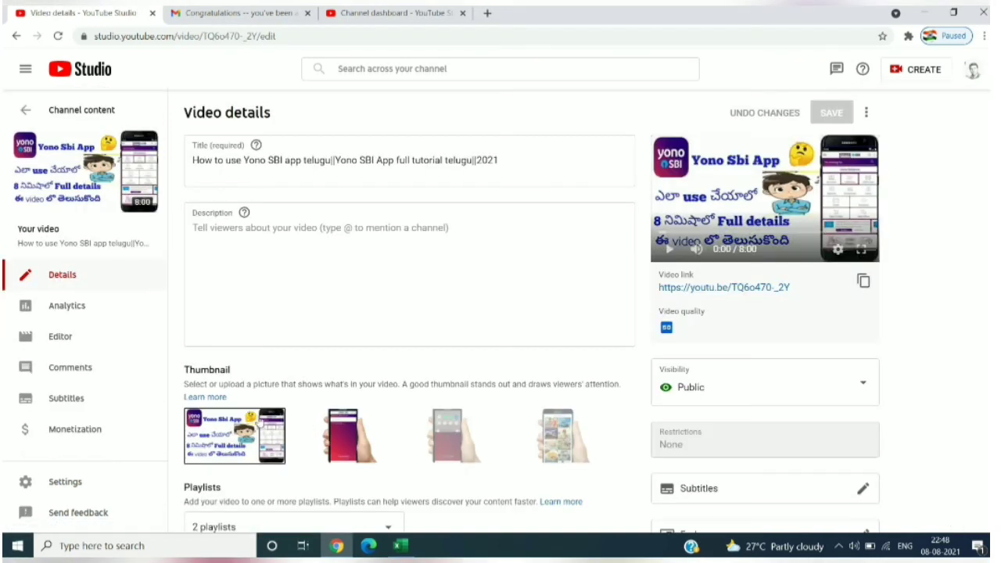
pyautogui.click(89, 435)
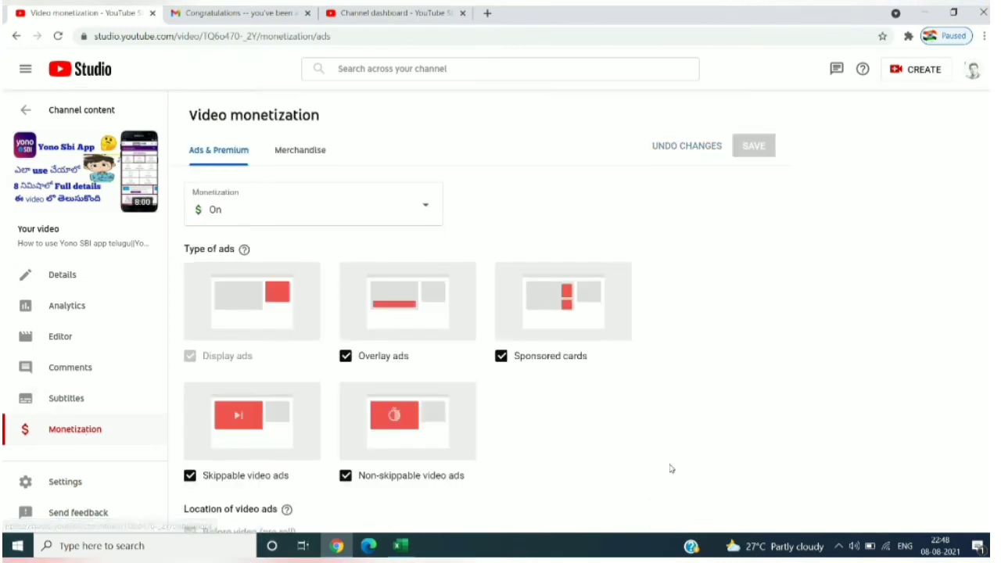
pyautogui.scroll(-2, 484, 328)
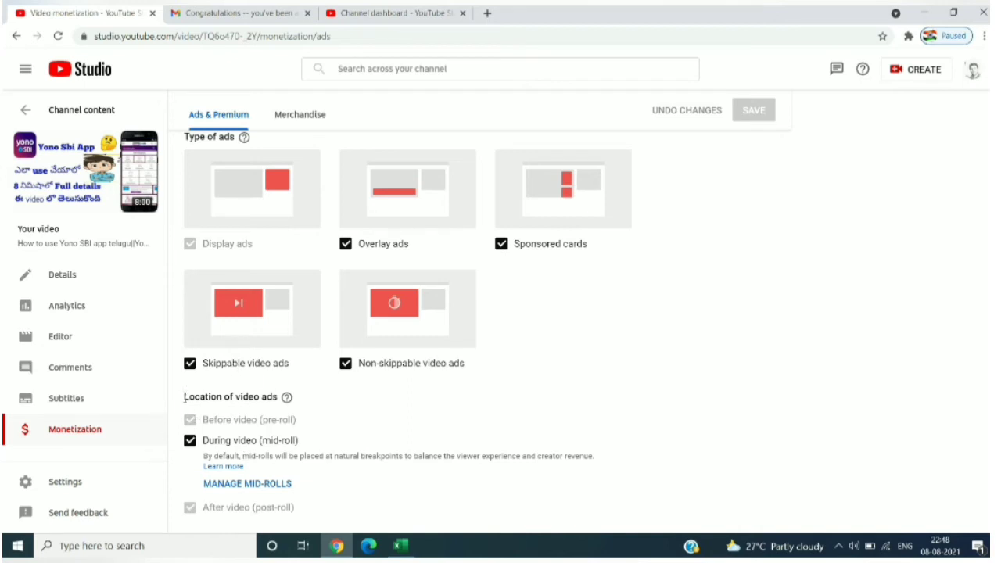
pyautogui.click(188, 442)
pyautogui.moveTo(307, 442); pyautogui.dragTo(202, 451)
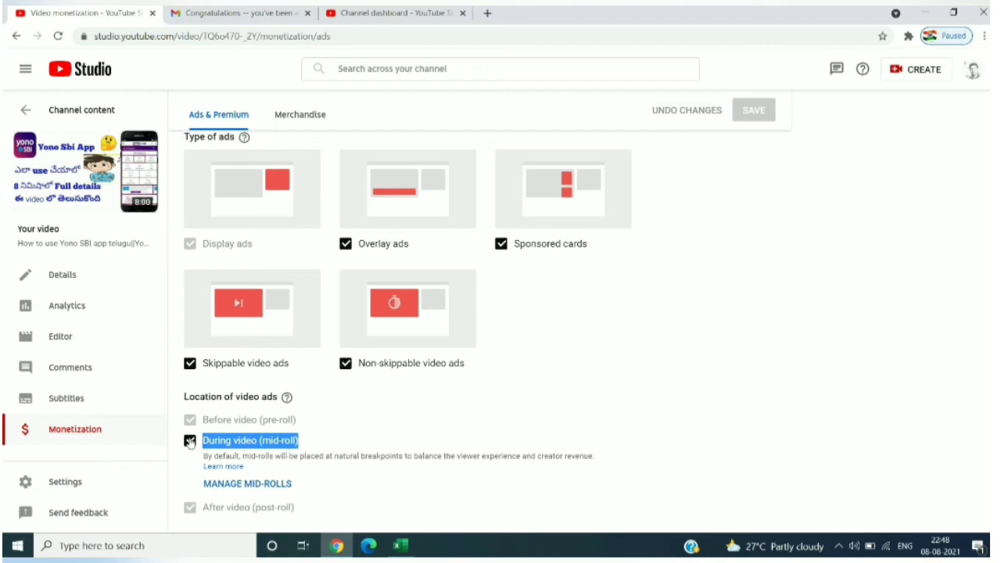
pyautogui.click(258, 485)
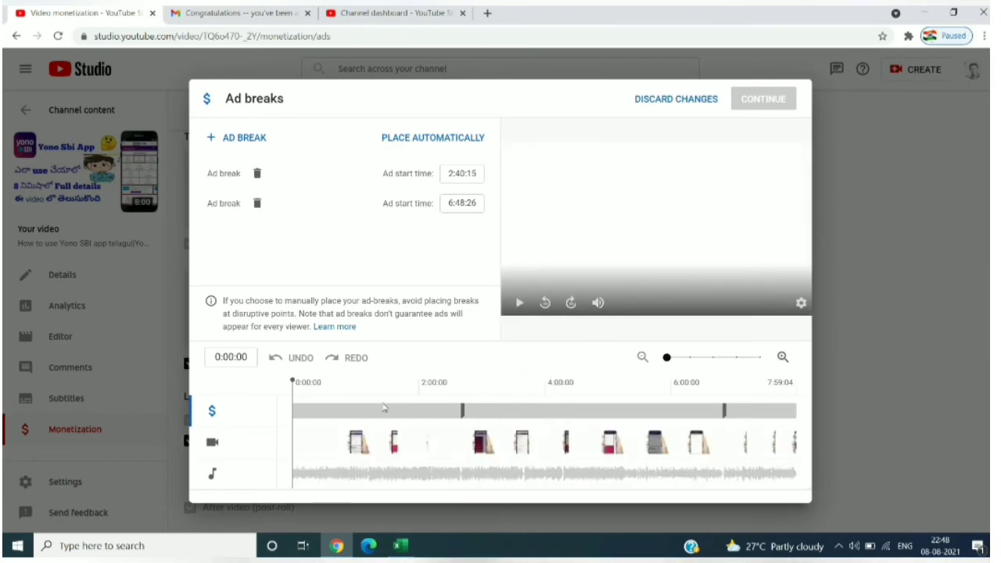
# Add manual ad breaks to the Yono SBI video at 0:37:00, 1:05:10, 1:52:25 and 1:30:19.
pyautogui.click(331, 453)
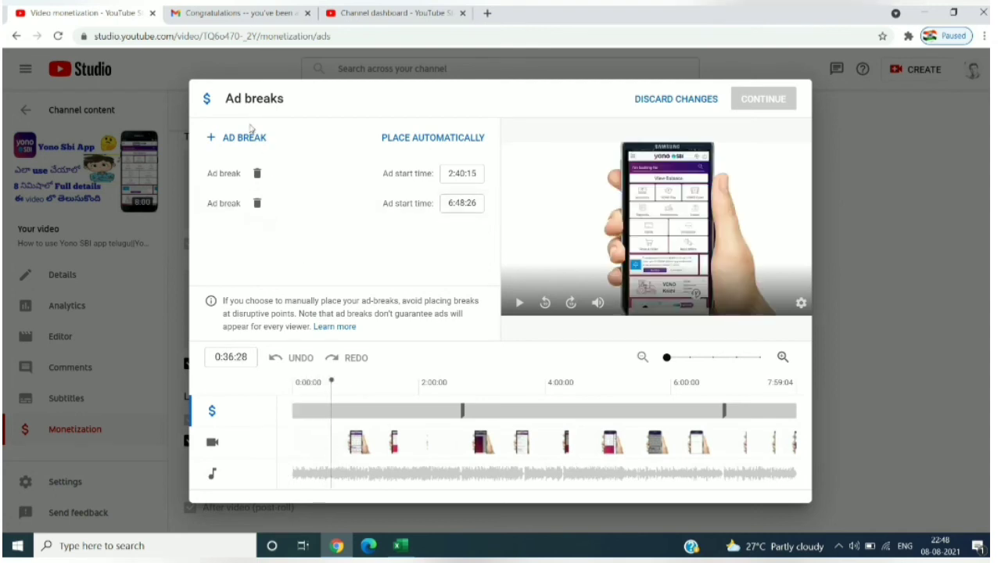
pyautogui.click(244, 138)
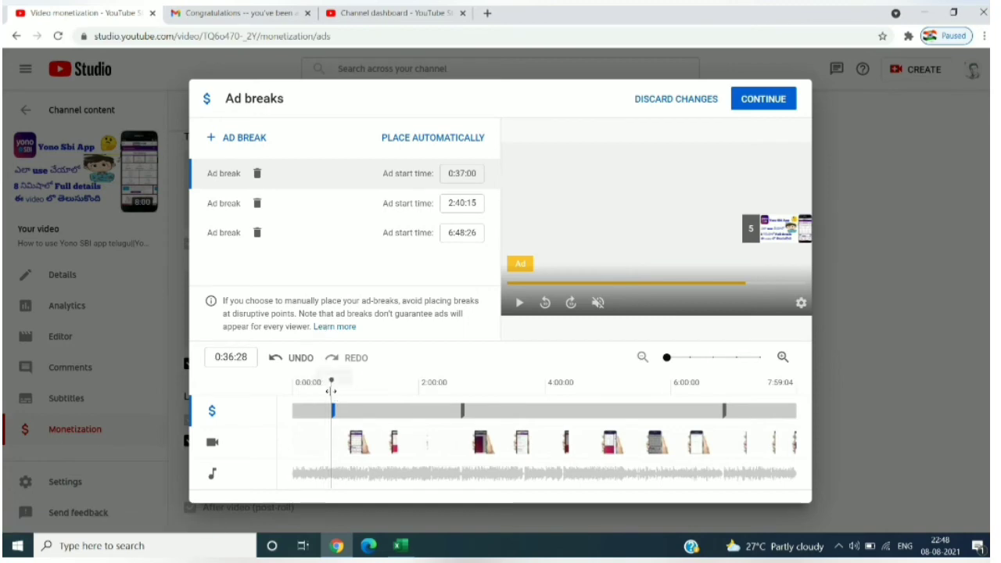
pyautogui.moveTo(332, 390); pyautogui.dragTo(361, 389)
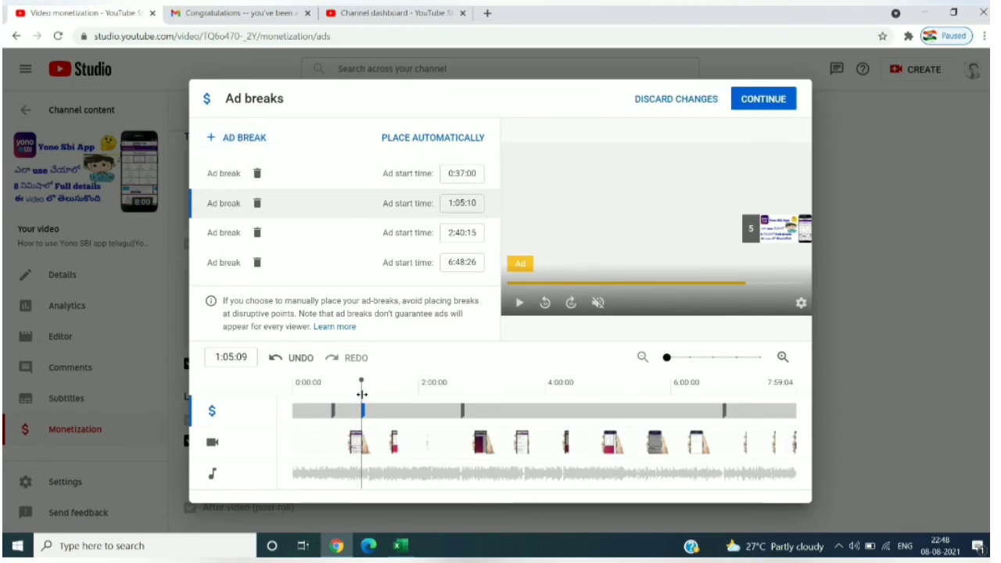
pyautogui.moveTo(361, 394); pyautogui.dragTo(411, 395)
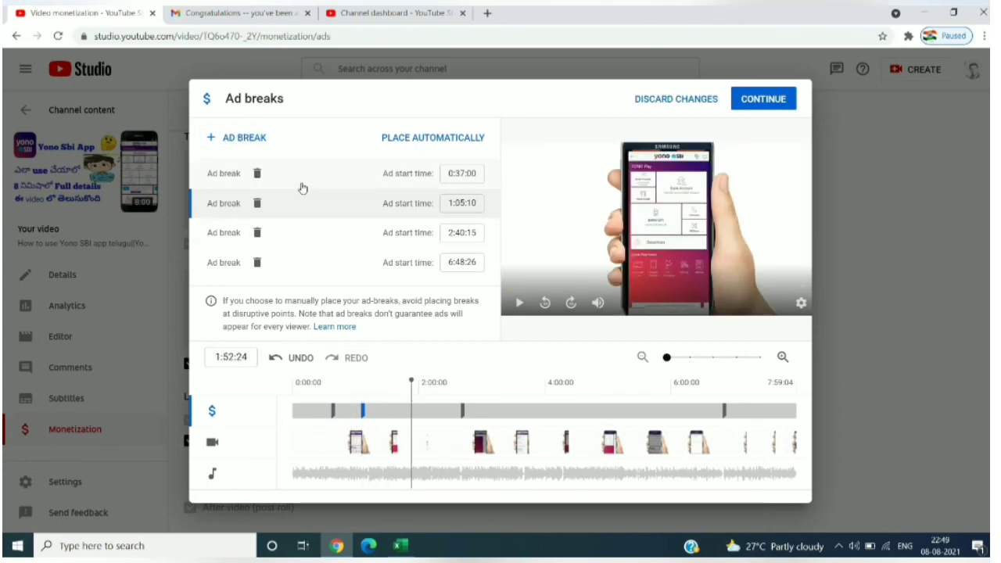
pyautogui.click(242, 139)
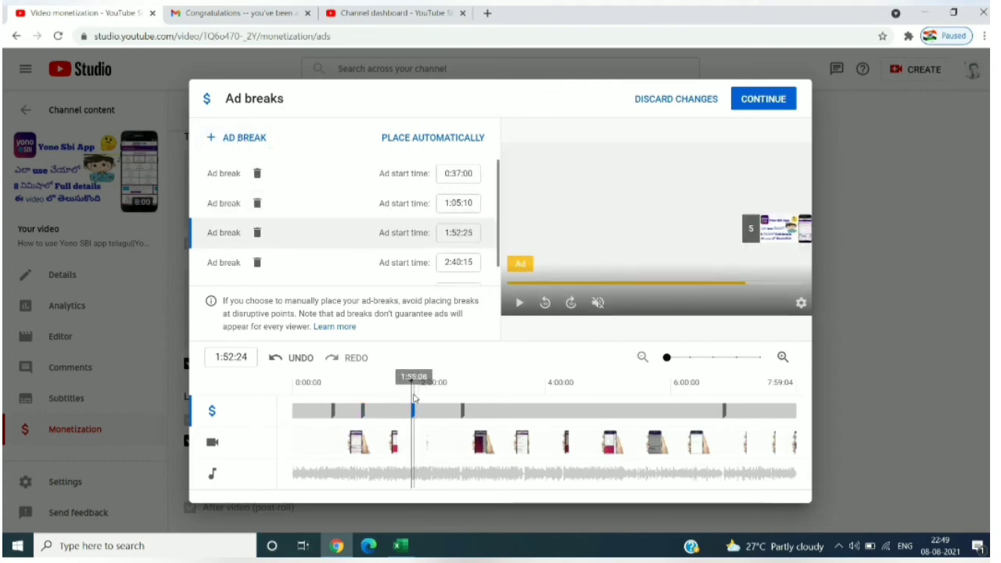
pyautogui.moveTo(412, 395); pyautogui.dragTo(388, 394)
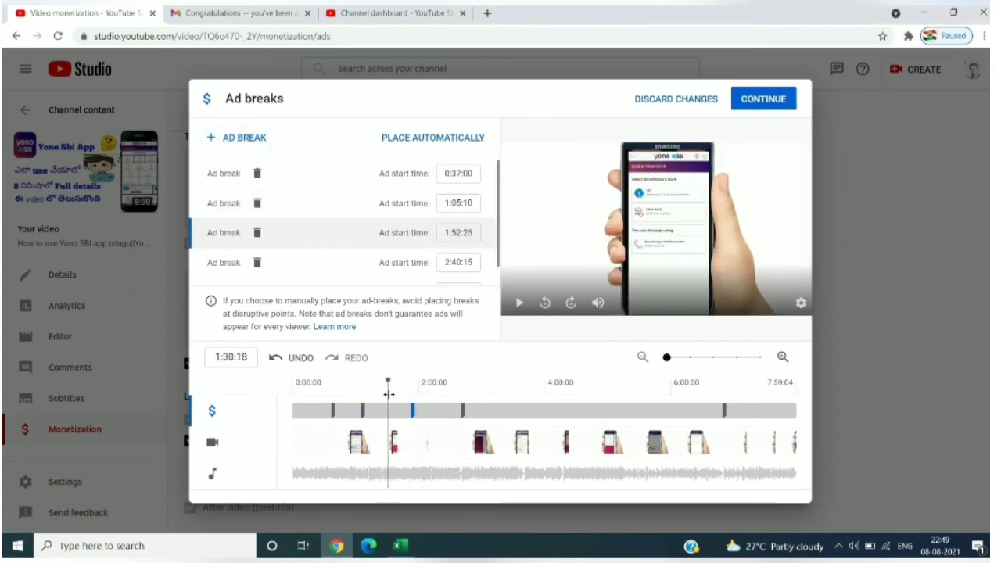
pyautogui.click(241, 144)
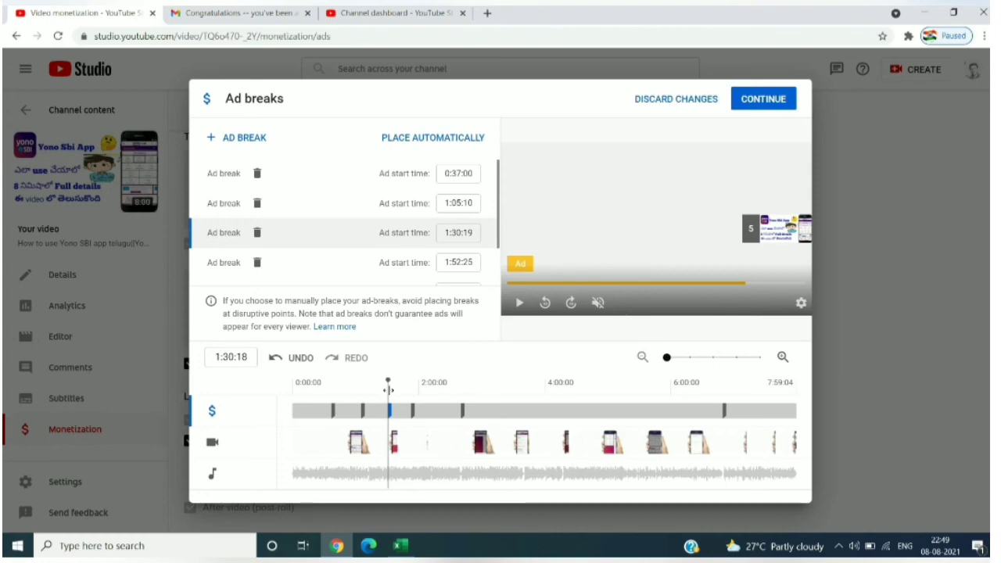
# Add three more manual ad breaks at about 3:20:29, 2:19:28 and 4:47:09 on the timeline.
pyautogui.moveTo(387, 389); pyautogui.dragTo(505, 398)
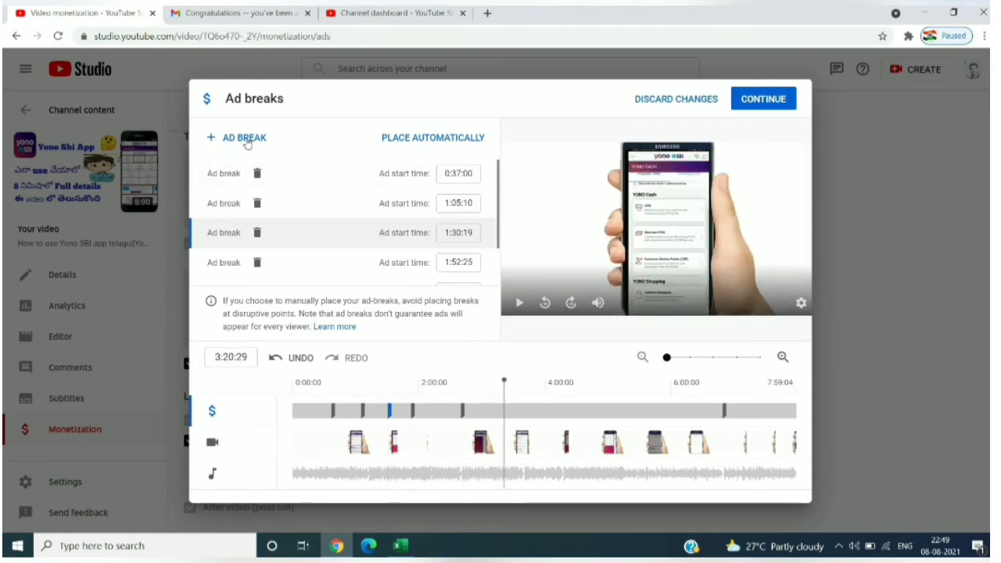
pyautogui.click(240, 137)
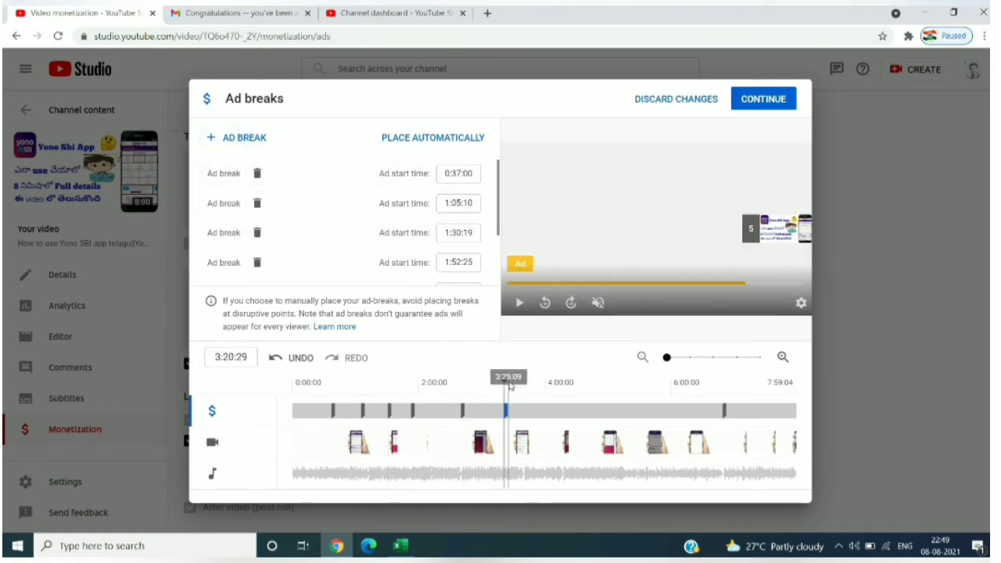
pyautogui.moveTo(504, 385); pyautogui.dragTo(439, 383)
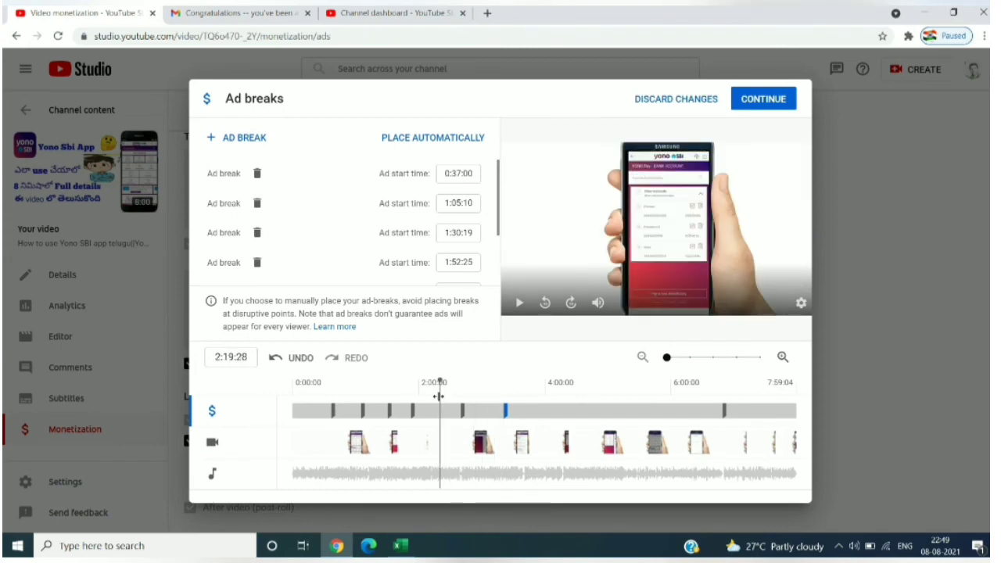
pyautogui.click(229, 135)
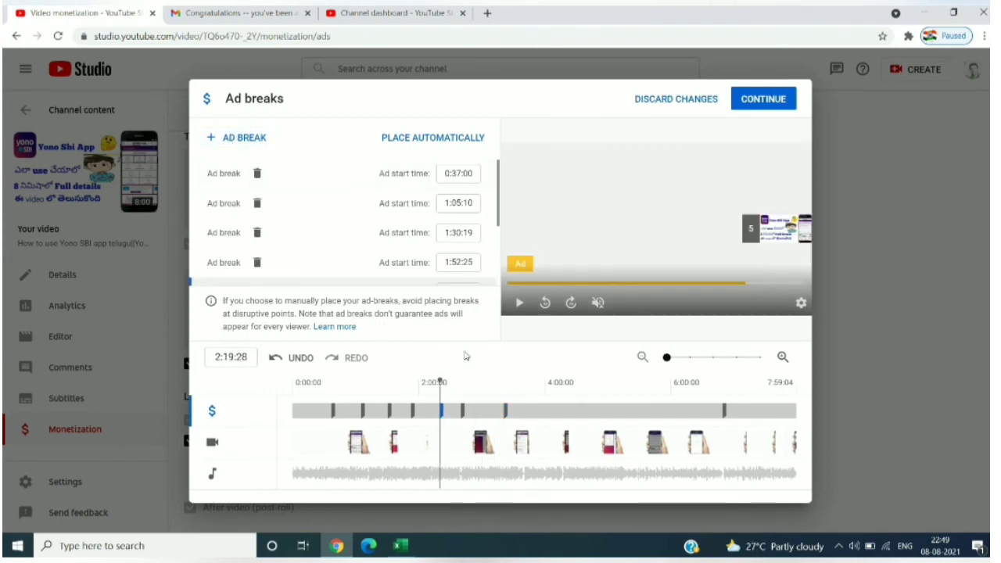
pyautogui.moveTo(439, 396); pyautogui.dragTo(594, 407)
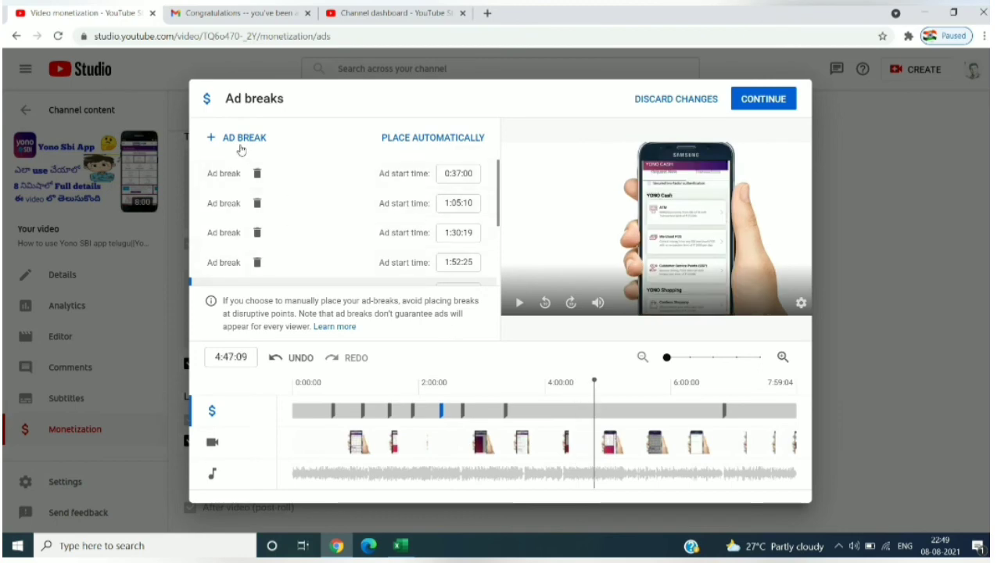
pyautogui.click(245, 140)
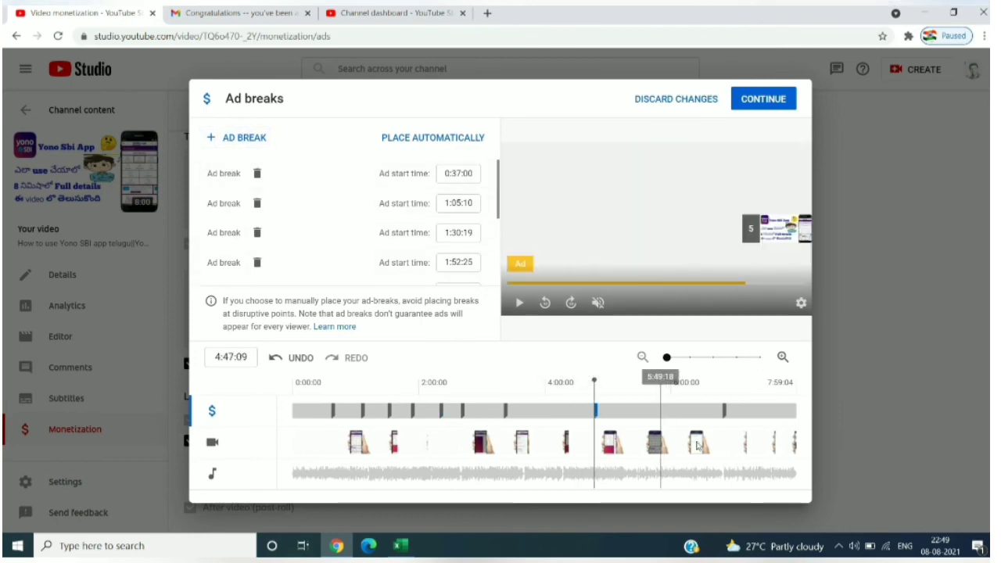
# Replace all existing ad breaks with automatically placed ones.
pyautogui.click(410, 139)
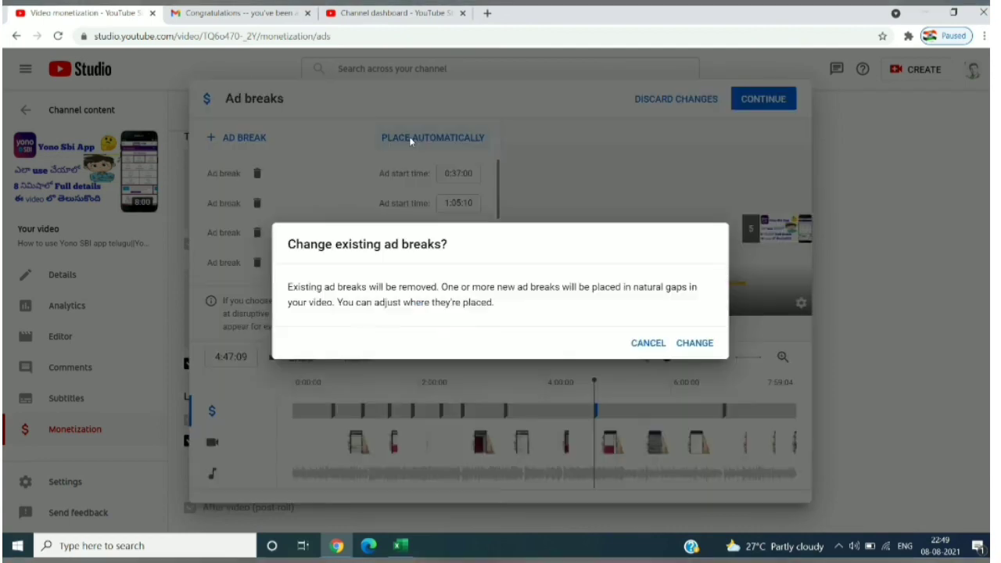
pyautogui.click(694, 343)
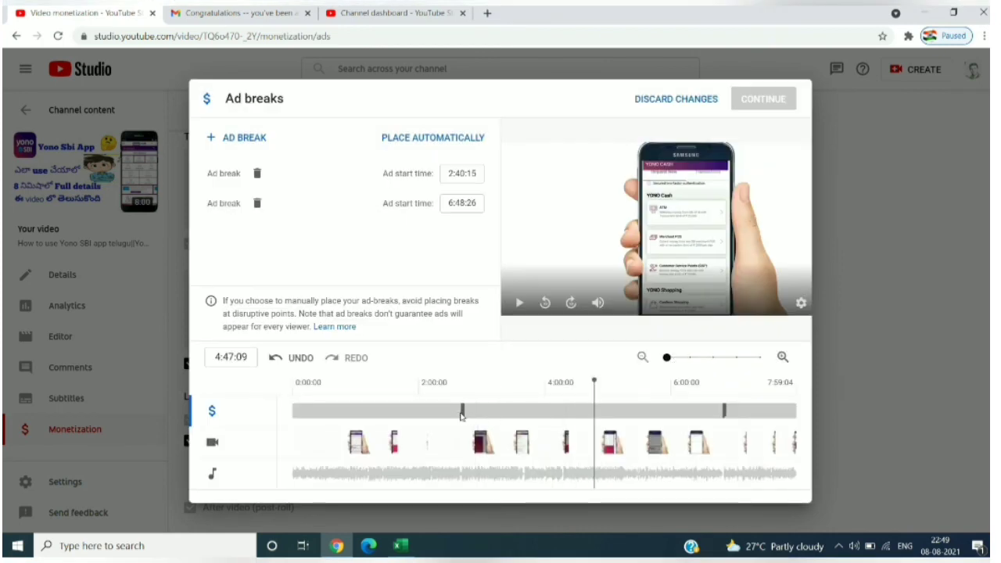
# Add manual ad breaks at 4:47:10, 3:57:12 and 3:25:10 alongside the automatically placed ones.
pyautogui.click(239, 138)
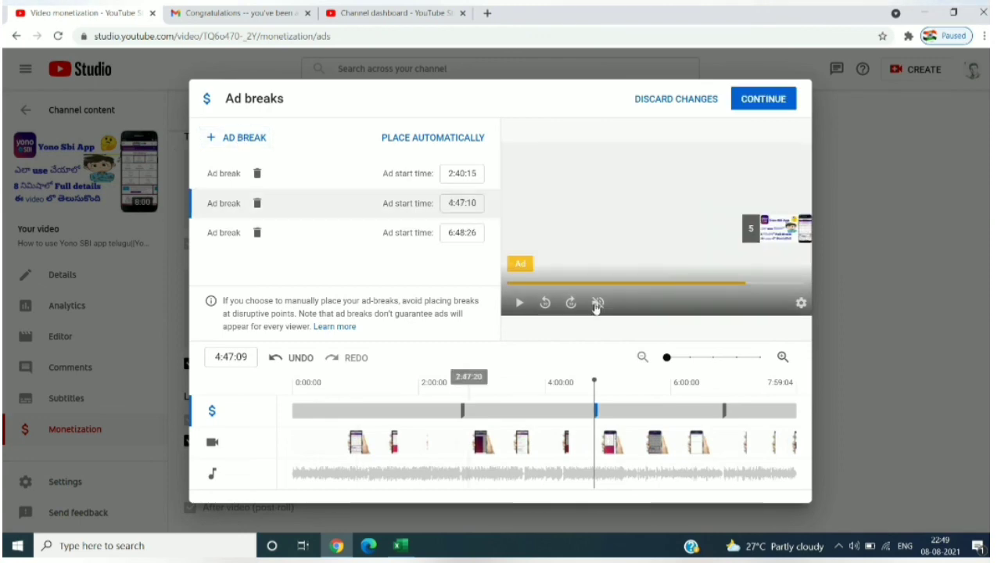
pyautogui.click(542, 447)
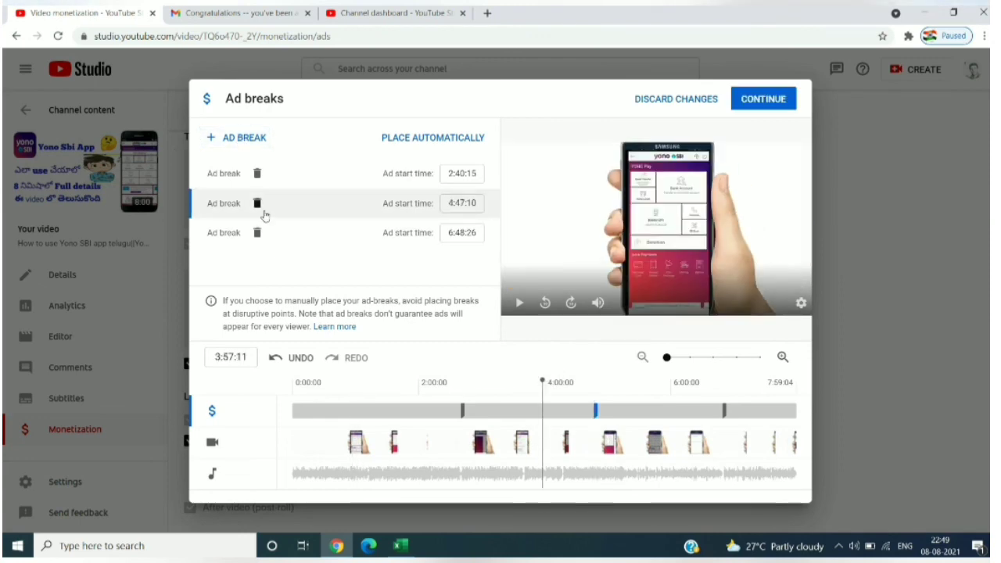
pyautogui.click(237, 139)
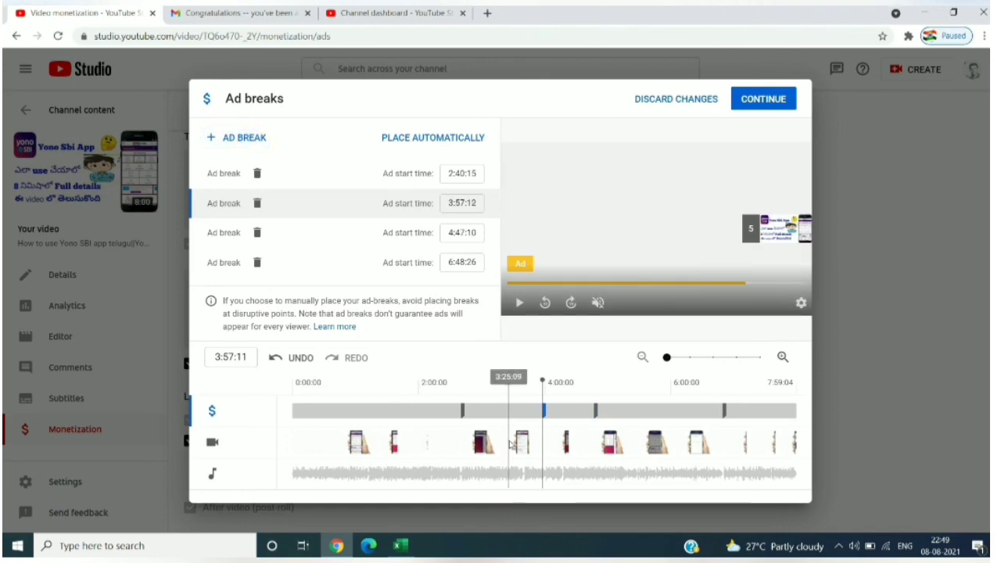
pyautogui.click(508, 442)
pyautogui.click(242, 140)
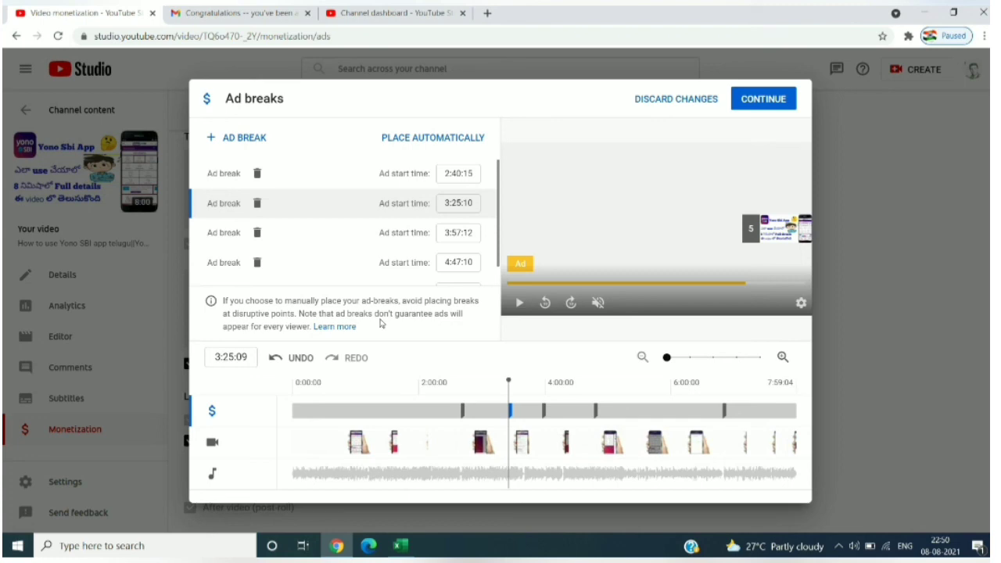
# Accept the placed ad breaks and save the Yono SBI video's monetization settings.
pyautogui.click(744, 95)
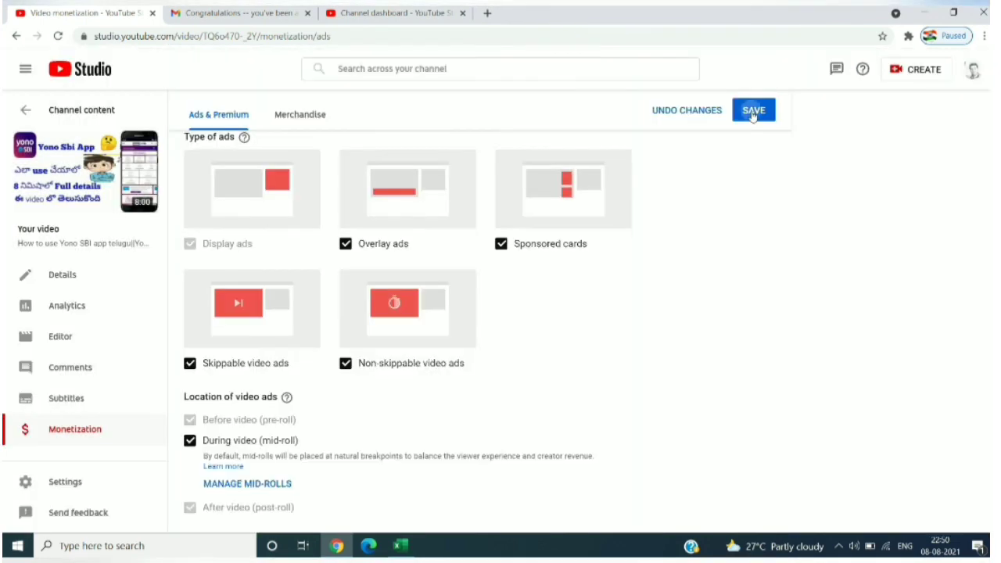
pyautogui.click(753, 112)
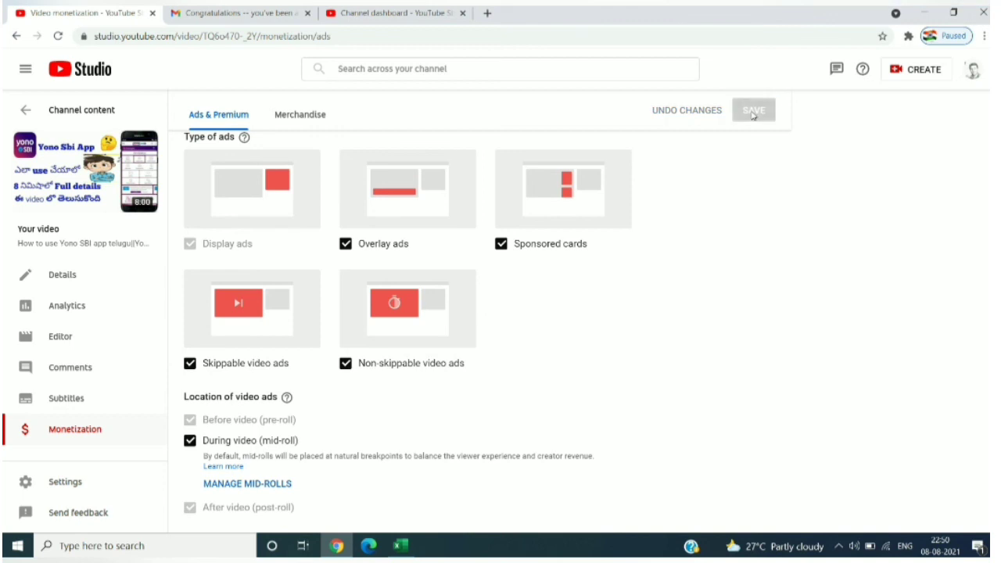
# Return to the channel dashboard and look through the channel's playlists, analytics, comments and uploaded content.
pyautogui.click(59, 70)
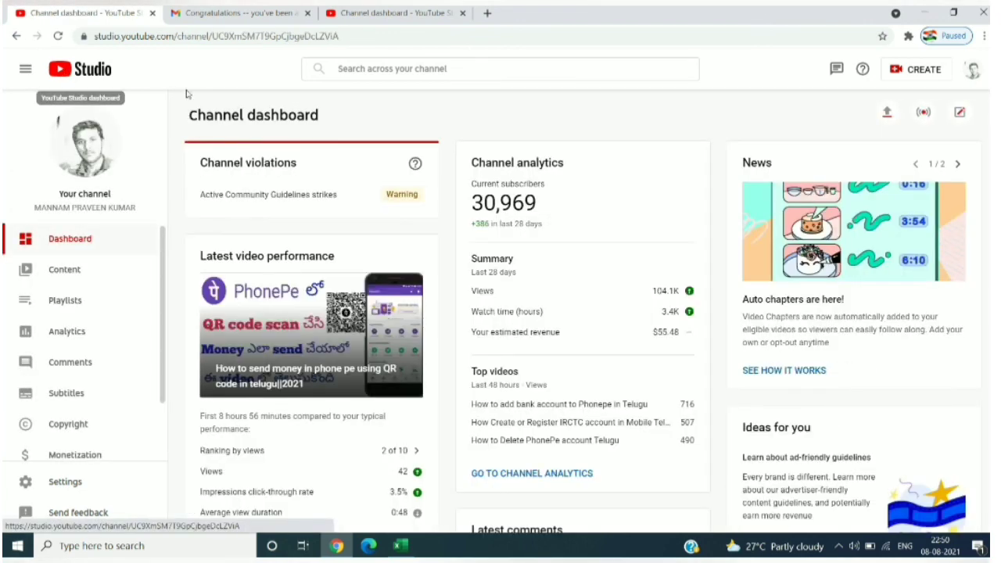
pyautogui.click(90, 302)
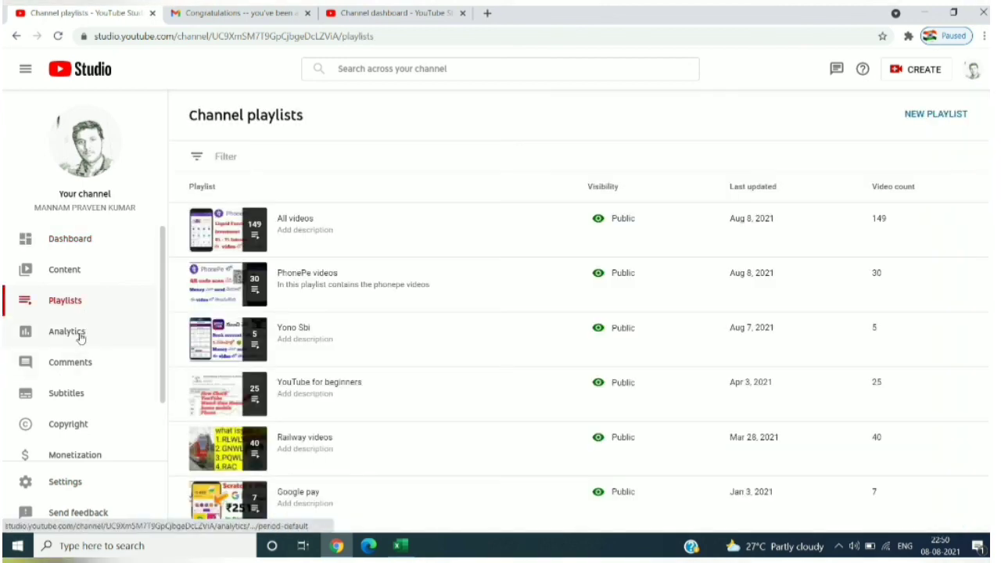
pyautogui.click(81, 337)
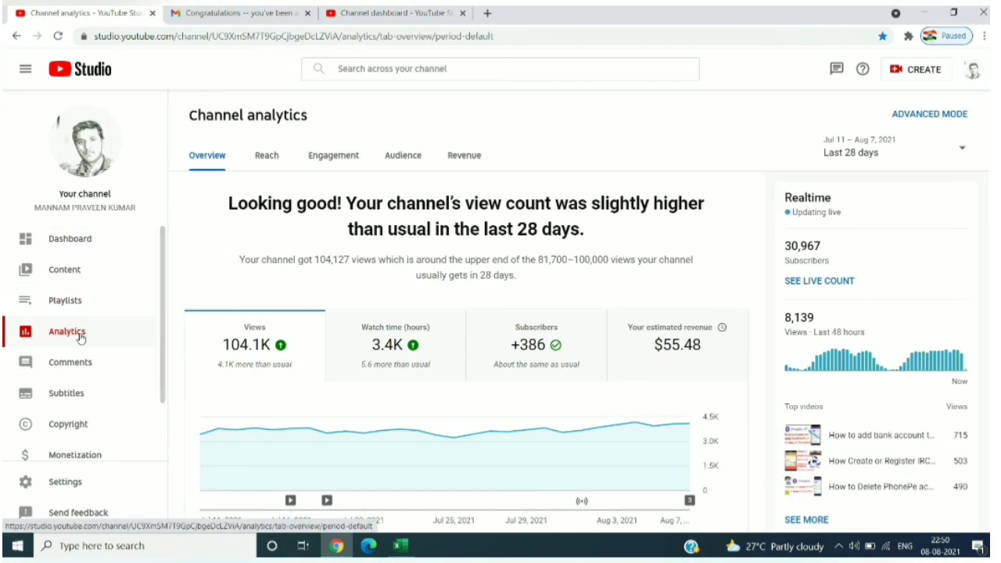
pyautogui.click(75, 363)
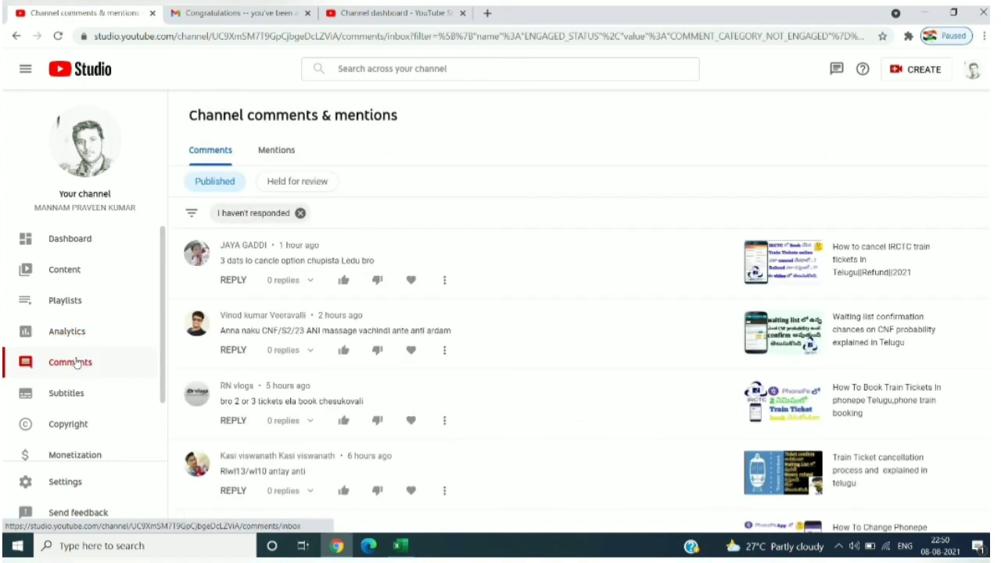
pyautogui.click(91, 272)
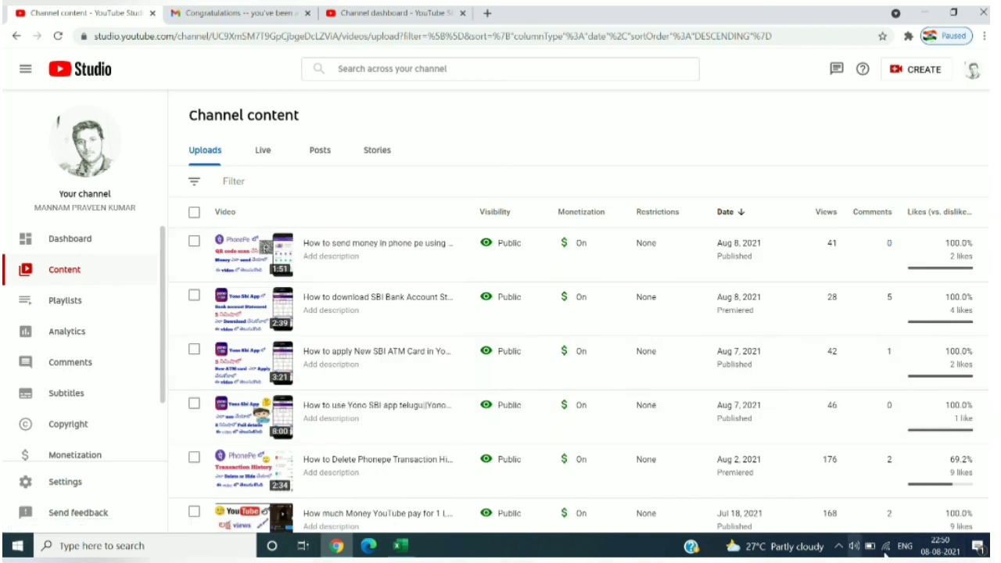
pyautogui.click(838, 546)
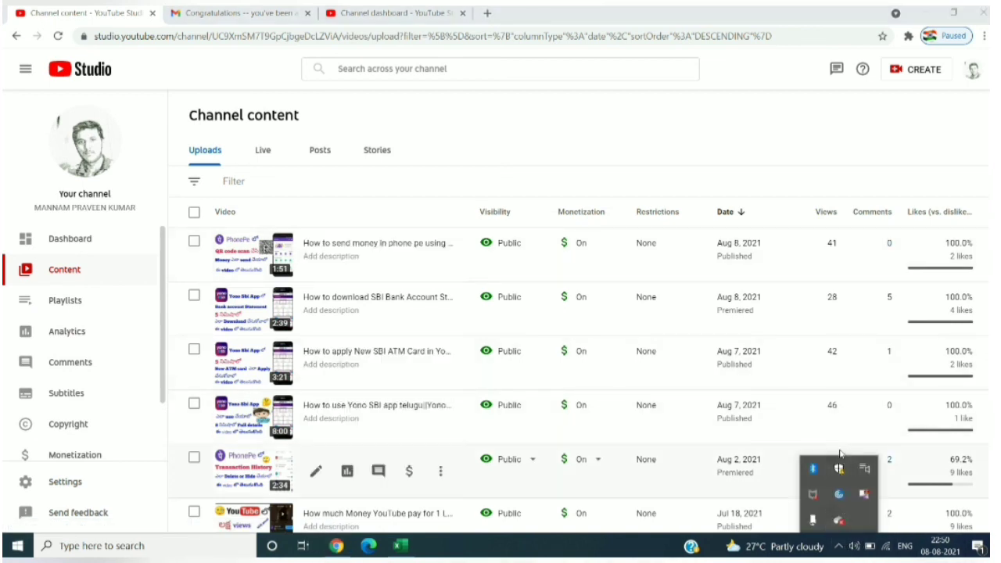
pyautogui.rightClick(817, 496)
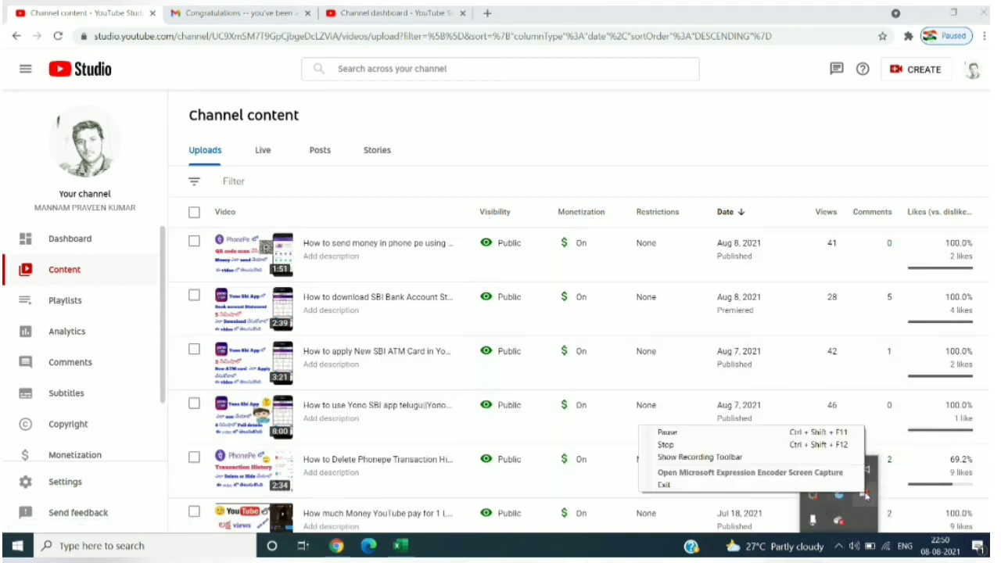